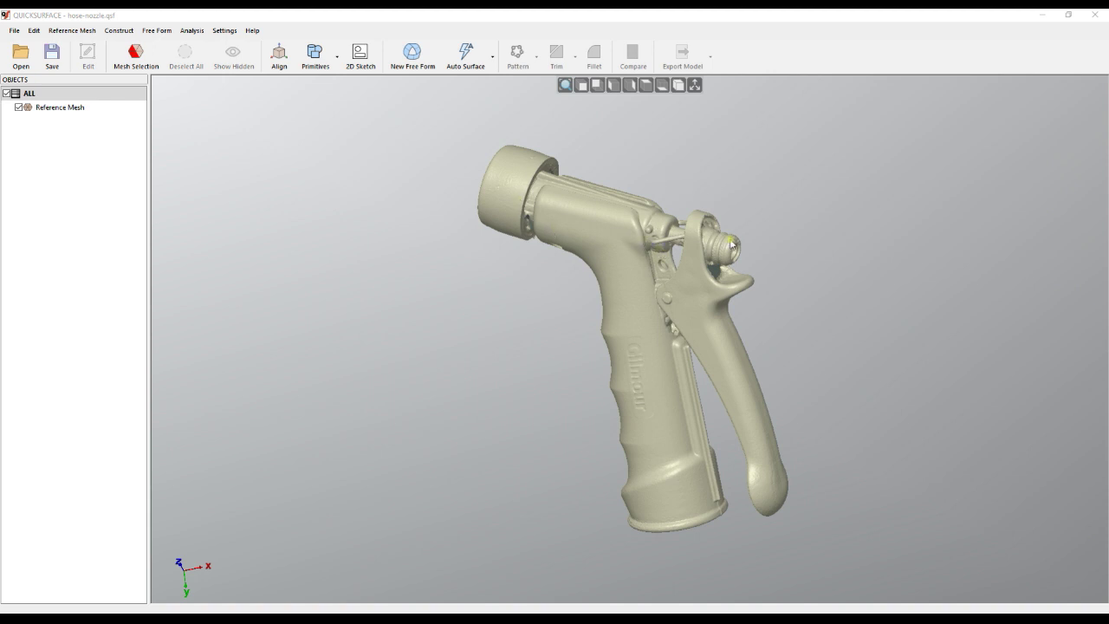
Select the front cap of the hose nozzle mesh with the filled free-hand tool, selecting through the mesh, and isolate it
{"action": "middle_click_drag", "start_coordinate": [830, 316], "coordinate": [898, 272]}
{"action": "left_click", "coordinate": [125, 57]}
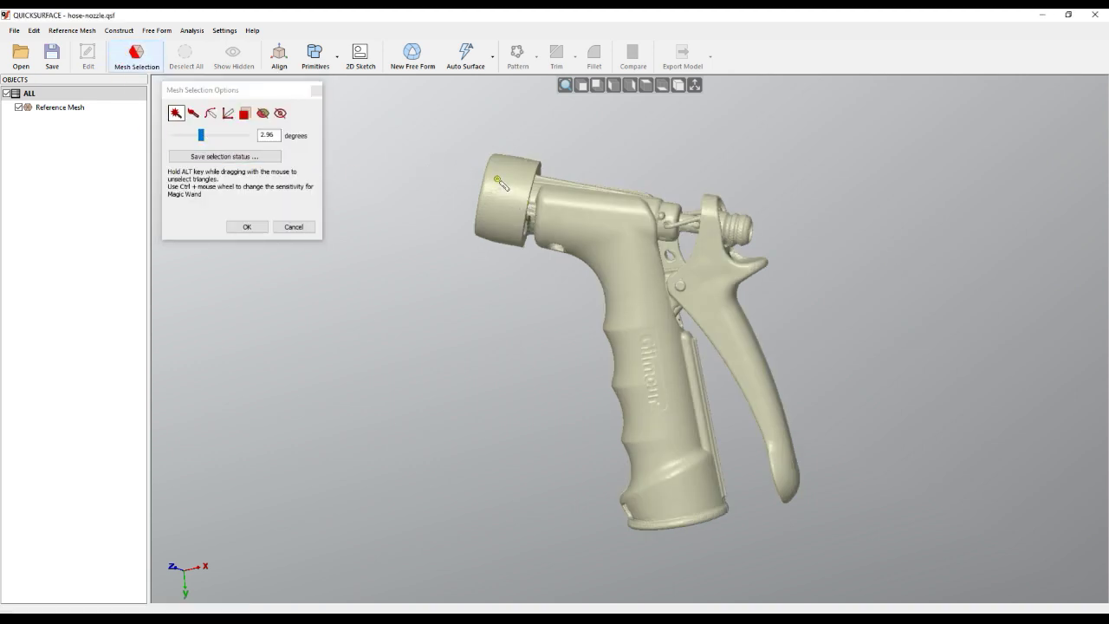
{"action": "scroll", "coordinate": [498, 180], "scroll_direction": "up", "scroll_amount": 2}
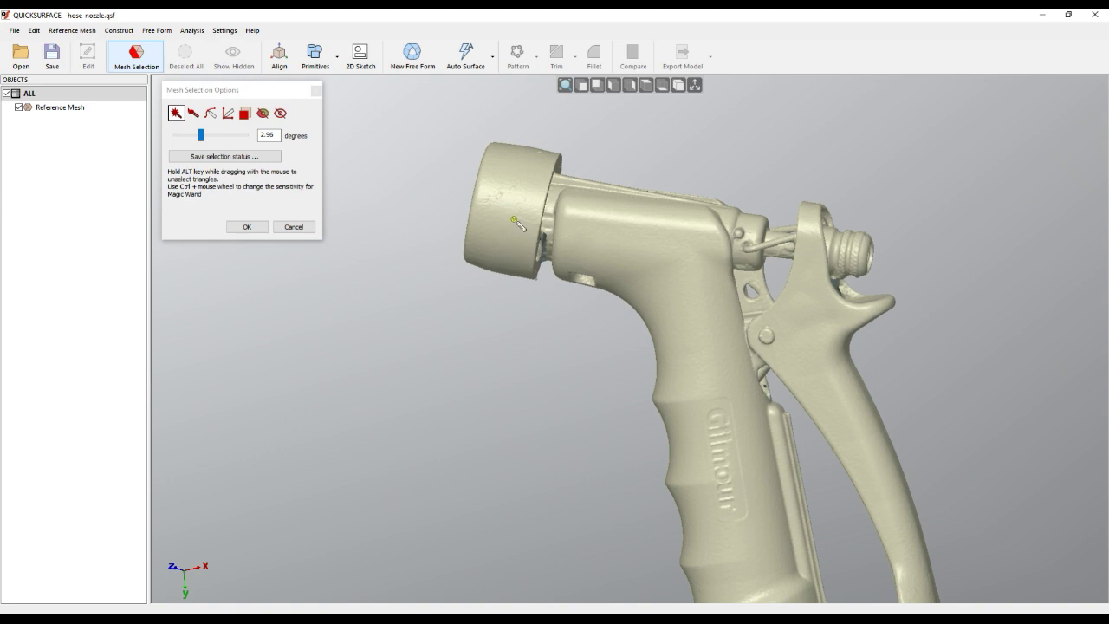
{"action": "left_click", "coordinate": [193, 113]}
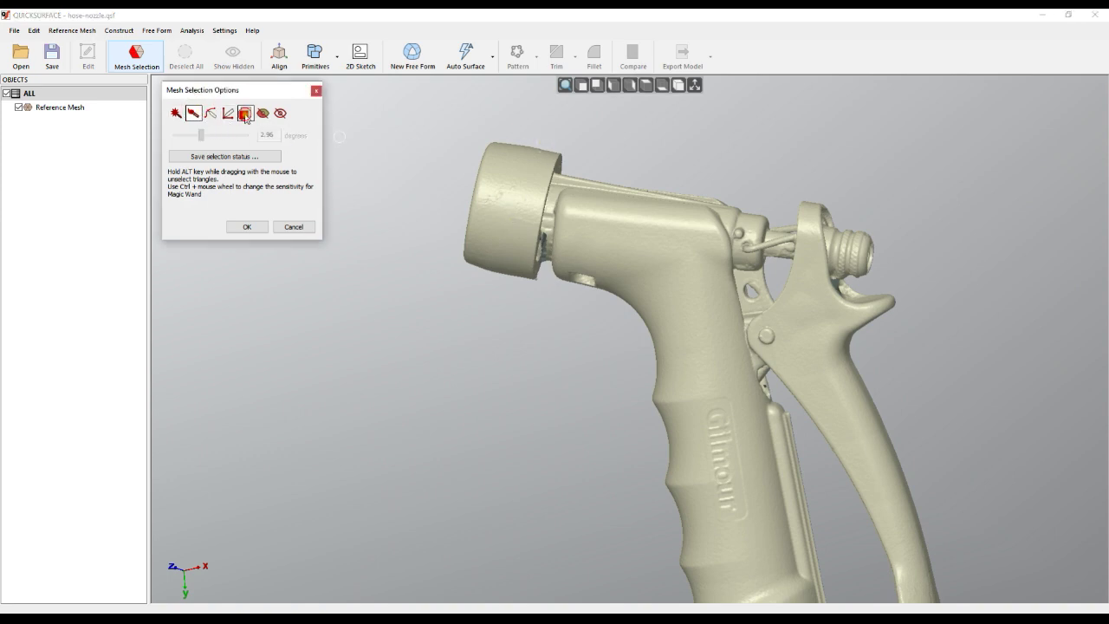
{"action": "mouse_move", "coordinate": [547, 125]}
{"action": "left_mouse_down"}
{"action": "mouse_move", "coordinate": [527, 122]}
{"action": "mouse_move", "coordinate": [435, 230]}
{"action": "mouse_move", "coordinate": [502, 317]}
{"action": "mouse_move", "coordinate": [545, 259]}
{"action": "mouse_move", "coordinate": [559, 134]}
{"action": "mouse_move", "coordinate": [557, 249]}
{"action": "left_mouse_up"}
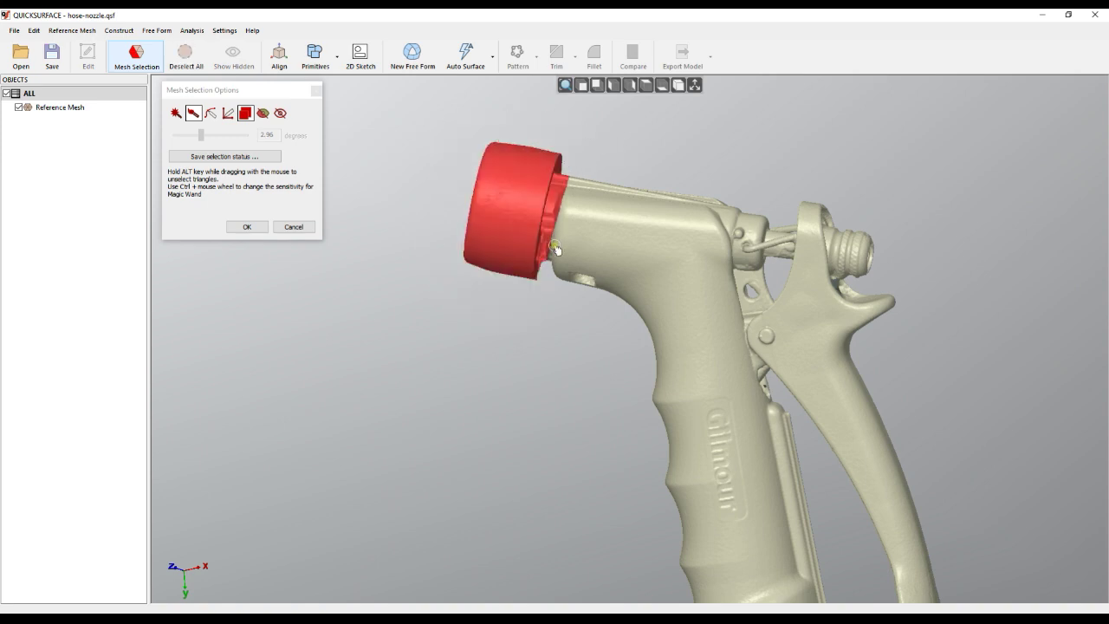
{"action": "right_click", "coordinate": [450, 198]}
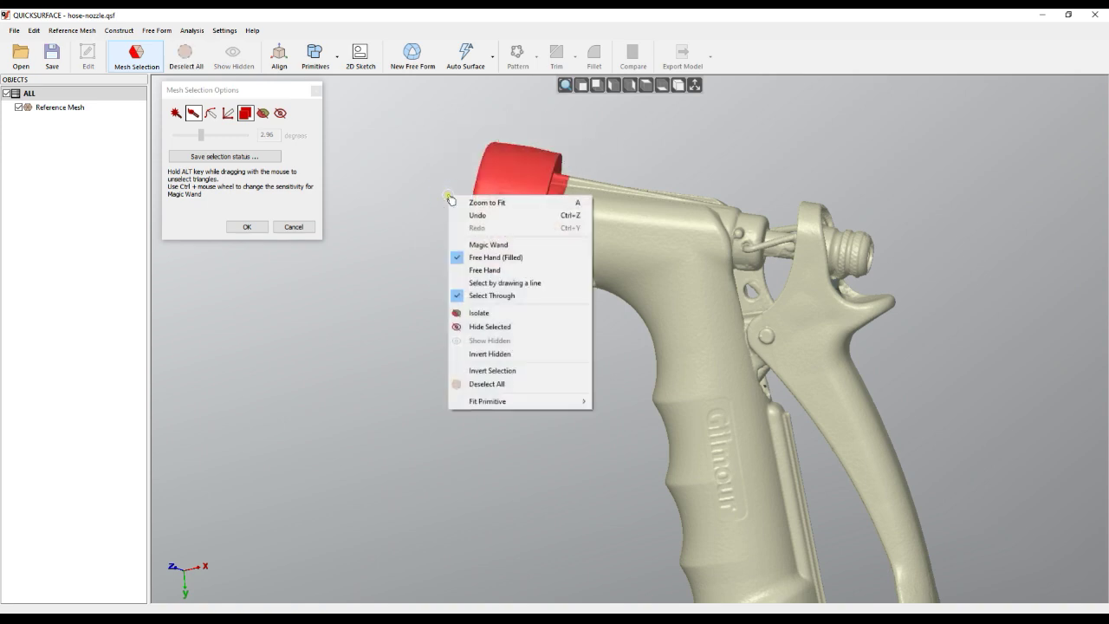
{"action": "left_click", "coordinate": [485, 314]}
{"action": "right_click_drag", "start_coordinate": [491, 228], "coordinate": [347, 195]}
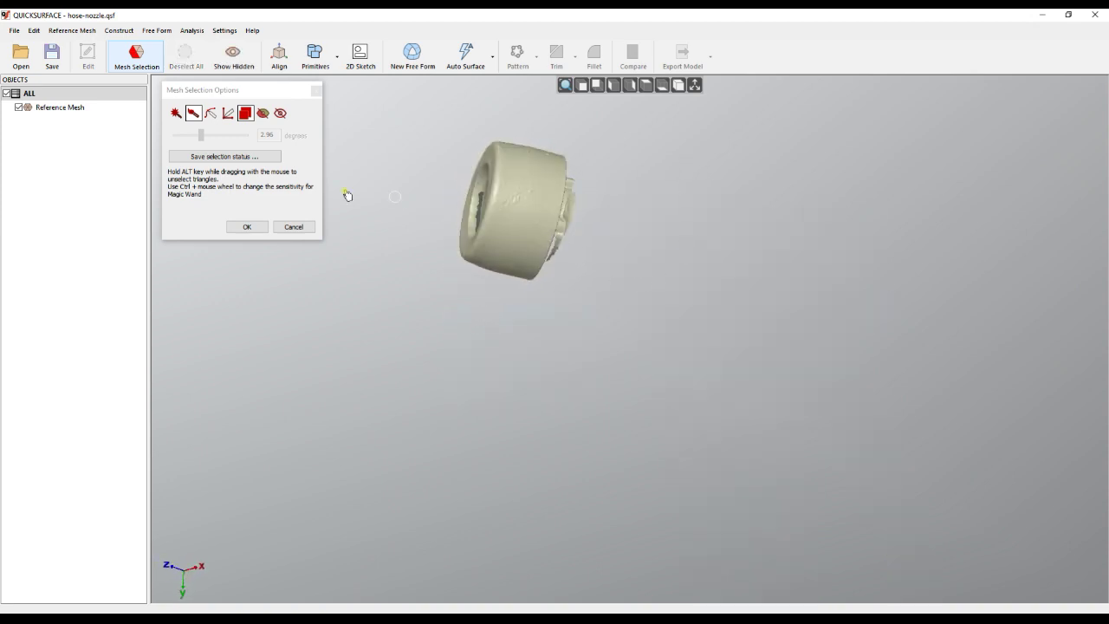
Save the isolated front cap's selection status as "Front"
{"action": "left_click", "coordinate": [223, 157]}
{"action": "type", "text": "Front"}
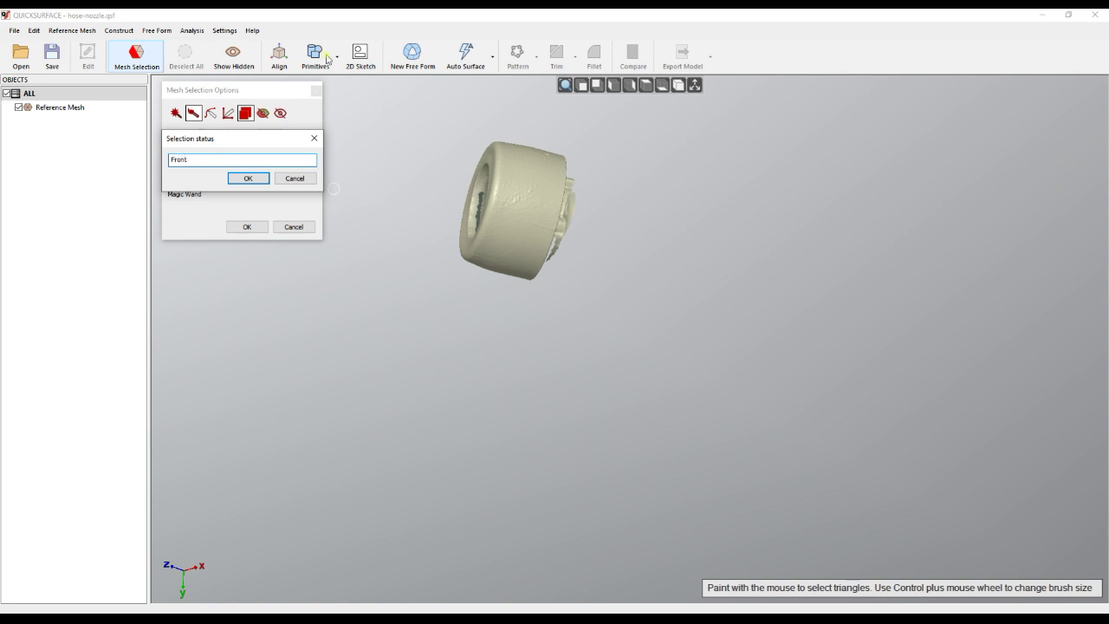
{"action": "left_click", "coordinate": [248, 177]}
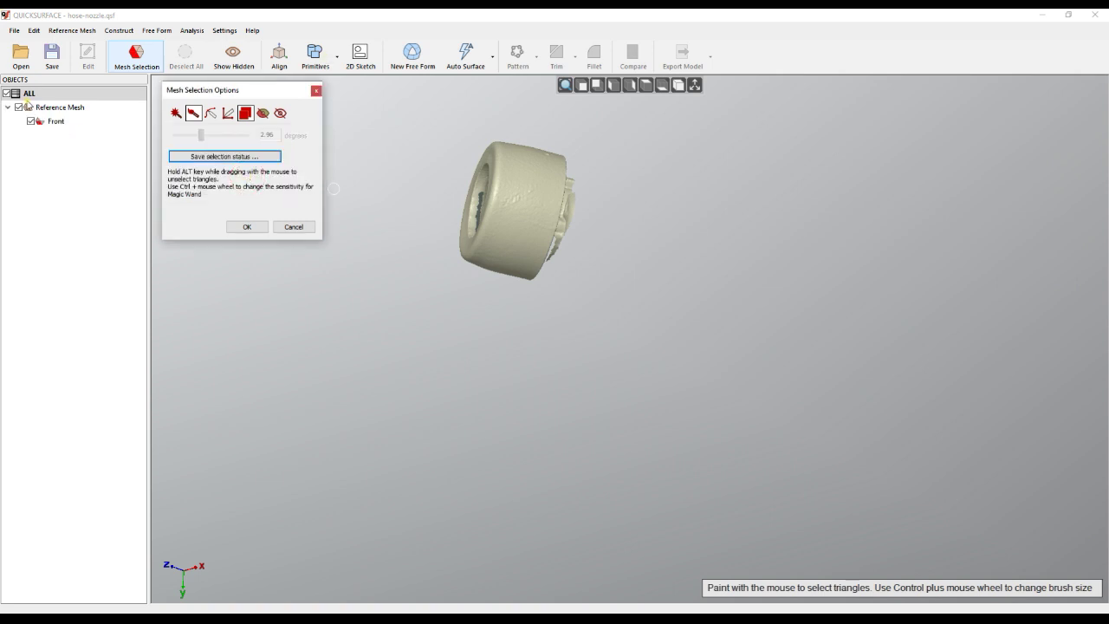
Show the hidden mesh again, select the whole trigger lever with a free-hand outline, and isolate it
{"action": "left_click", "coordinate": [231, 57]}
{"action": "scroll", "coordinate": [603, 250], "scroll_direction": "down", "scroll_amount": 2}
{"action": "middle_click_drag", "start_coordinate": [669, 365], "coordinate": [647, 313]}
{"action": "mouse_move", "coordinate": [818, 247]}
{"action": "left_mouse_down"}
{"action": "mouse_move", "coordinate": [740, 212]}
{"action": "mouse_move", "coordinate": [693, 305]}
{"action": "mouse_move", "coordinate": [763, 494]}
{"action": "mouse_move", "coordinate": [863, 393]}
{"action": "mouse_move", "coordinate": [821, 457]}
{"action": "left_mouse_up"}
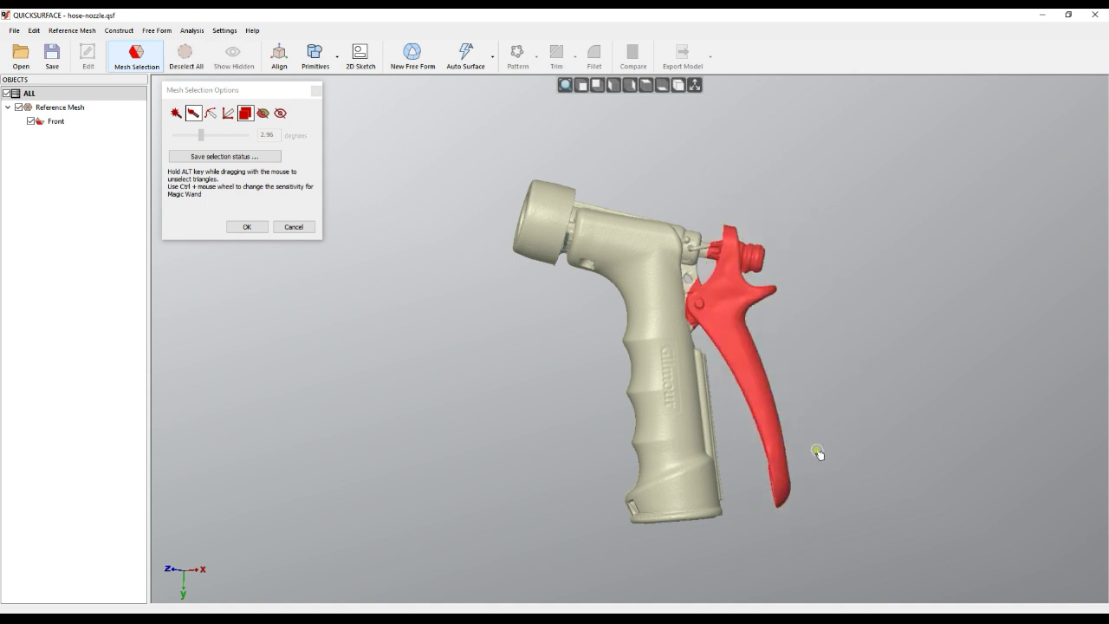
{"action": "right_click", "coordinate": [445, 246]}
{"action": "left_click", "coordinate": [472, 357]}
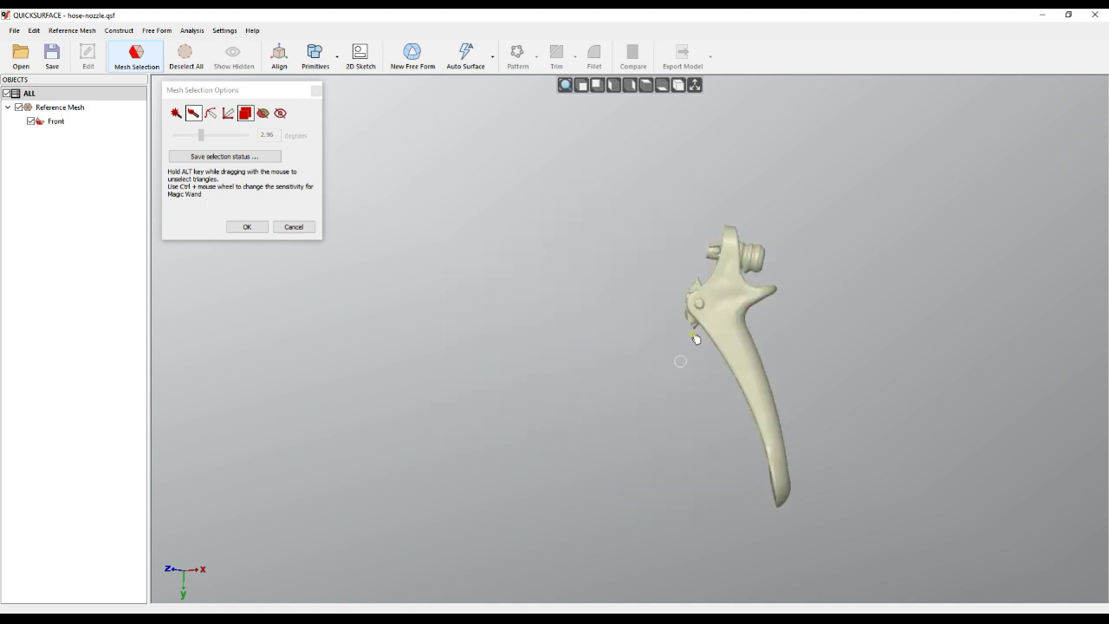
Select the leftover rod fragment beside the lever's upper end and hide it
{"action": "scroll", "coordinate": [702, 294], "scroll_direction": "up", "scroll_amount": 5}
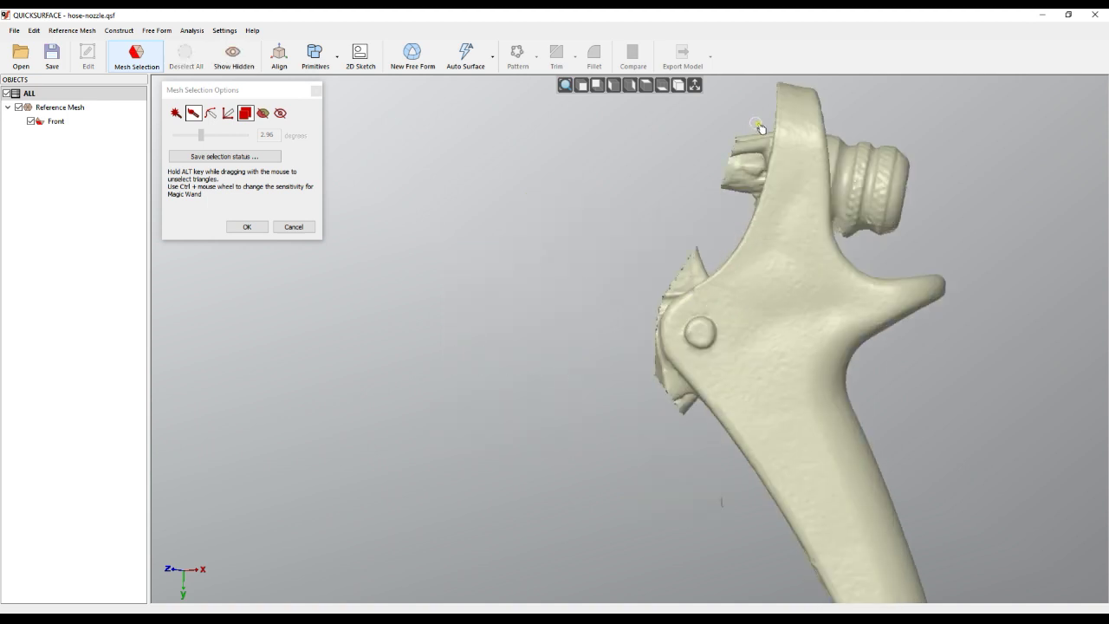
{"action": "mouse_move", "coordinate": [743, 208]}
{"action": "left_mouse_down"}
{"action": "mouse_move", "coordinate": [728, 204]}
{"action": "mouse_move", "coordinate": [735, 131]}
{"action": "left_mouse_up"}
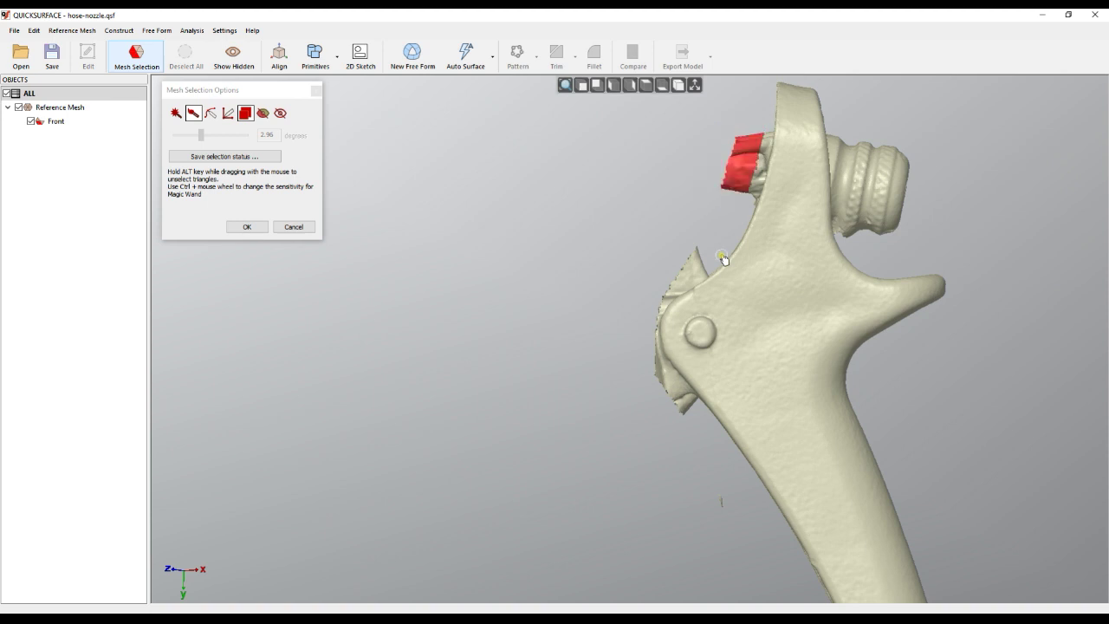
{"action": "right_click", "coordinate": [629, 216]}
{"action": "left_click", "coordinate": [663, 348]}
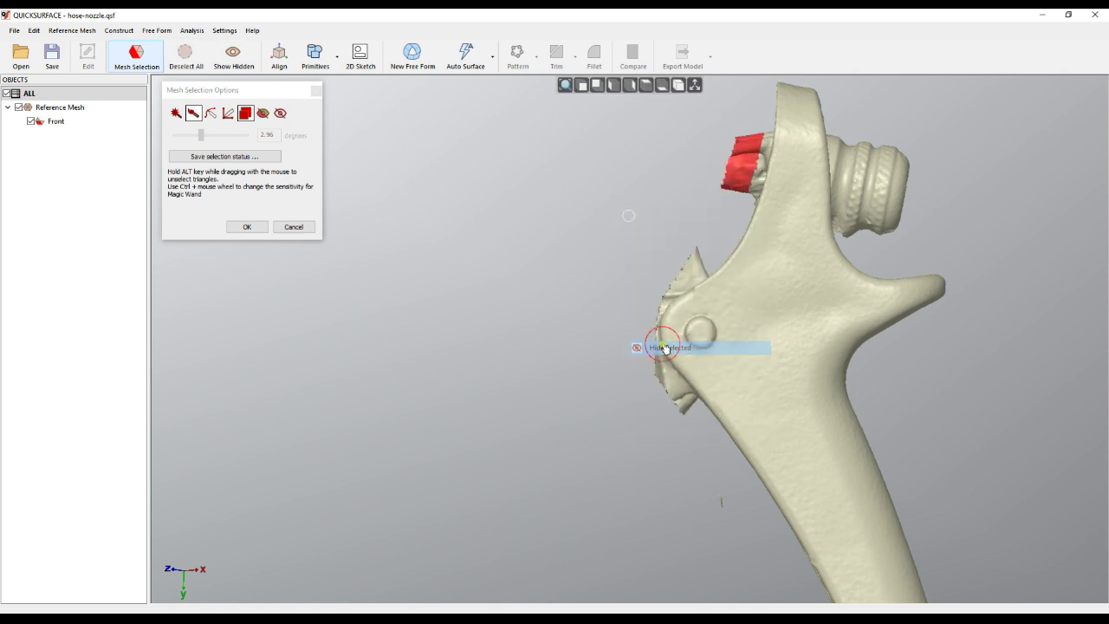
Save the isolated lever's selection status as "Handle"
{"action": "left_click", "coordinate": [226, 157]}
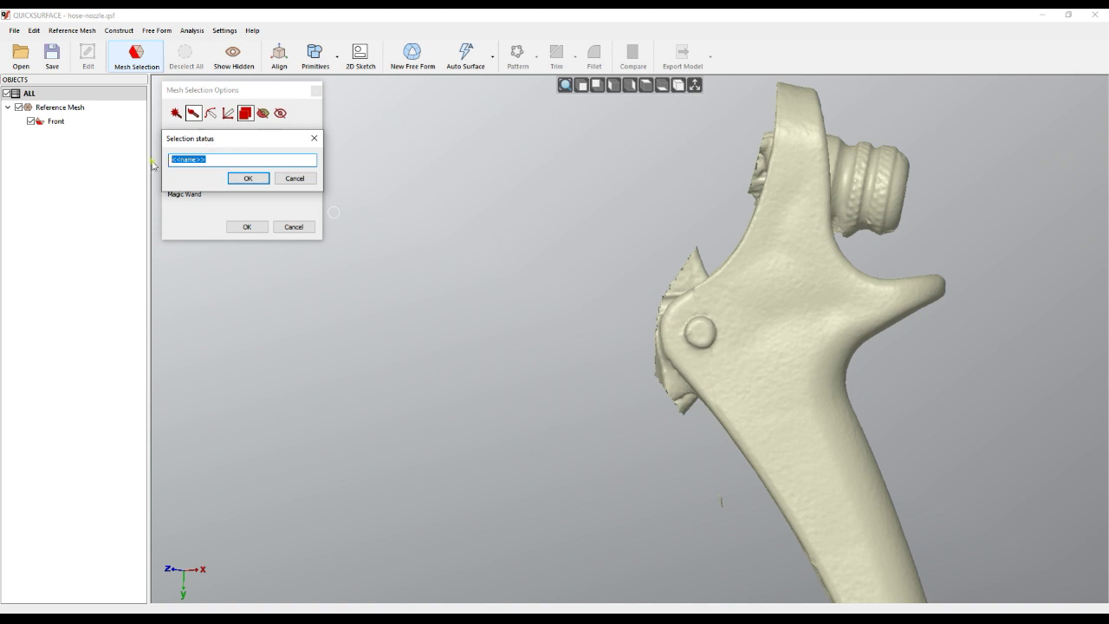
{"action": "type", "text": "Handle"}
{"action": "left_click", "coordinate": [248, 177]}
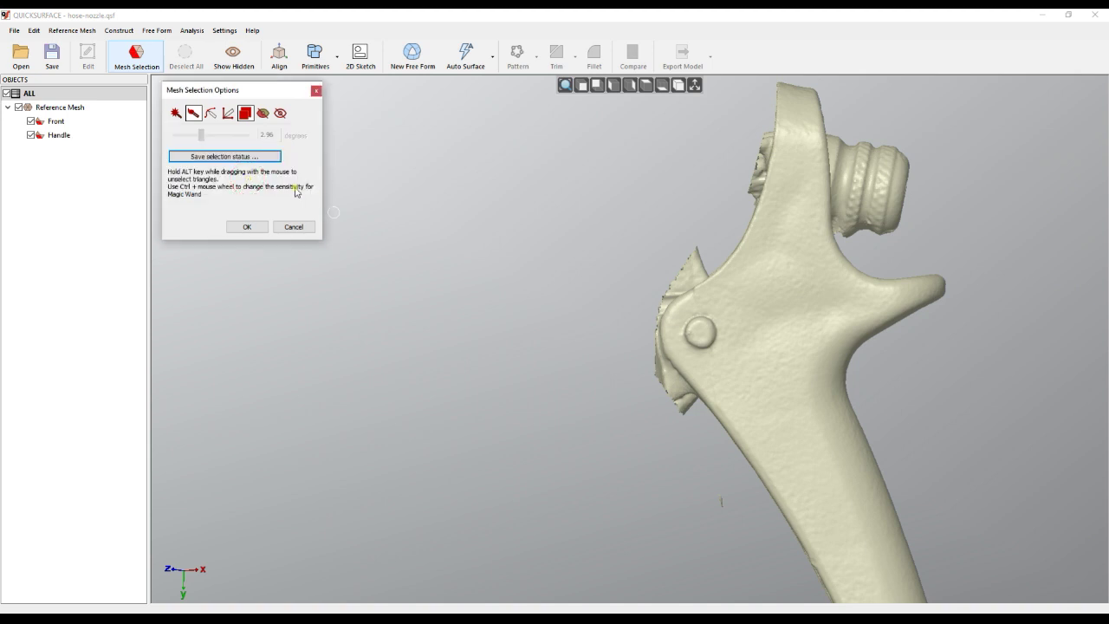
Show the complete mesh again, save its selection status as "Whole object", and finish the mesh selection
{"action": "left_click", "coordinate": [233, 57]}
{"action": "scroll", "coordinate": [623, 345], "scroll_direction": "down", "scroll_amount": 3}
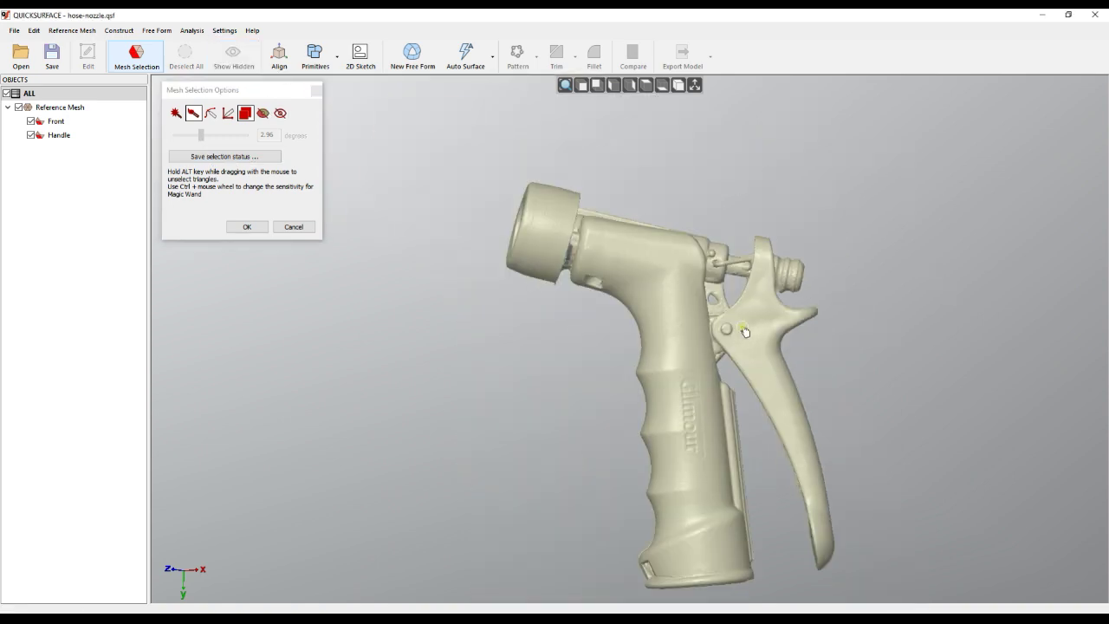
{"action": "left_click", "coordinate": [227, 158]}
{"action": "type", "text": "Whole objec"}
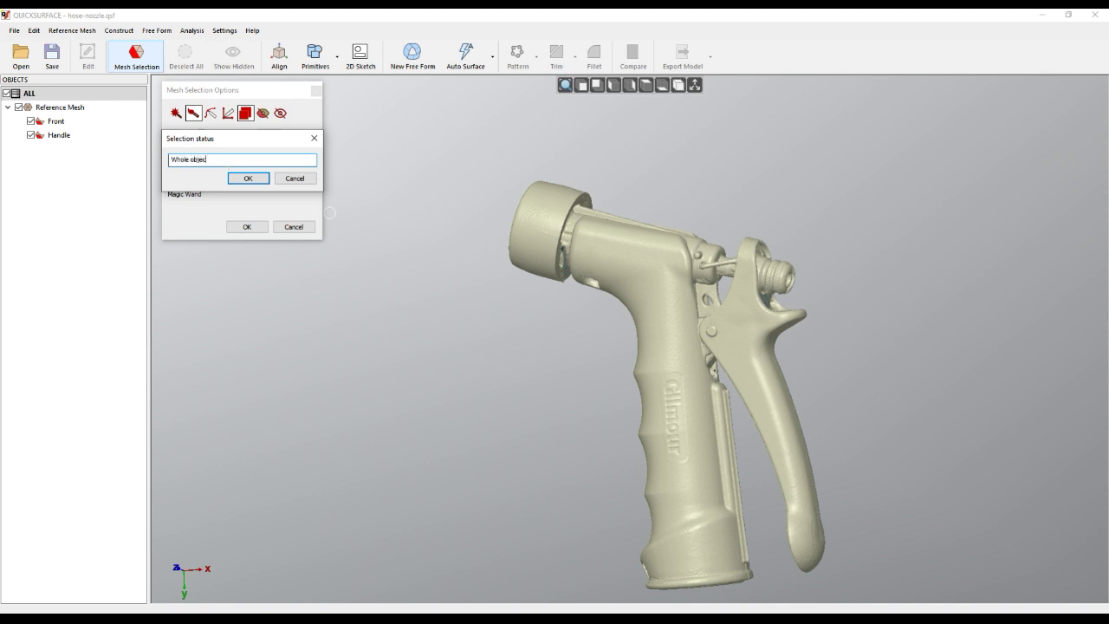
{"action": "left_click", "coordinate": [247, 178]}
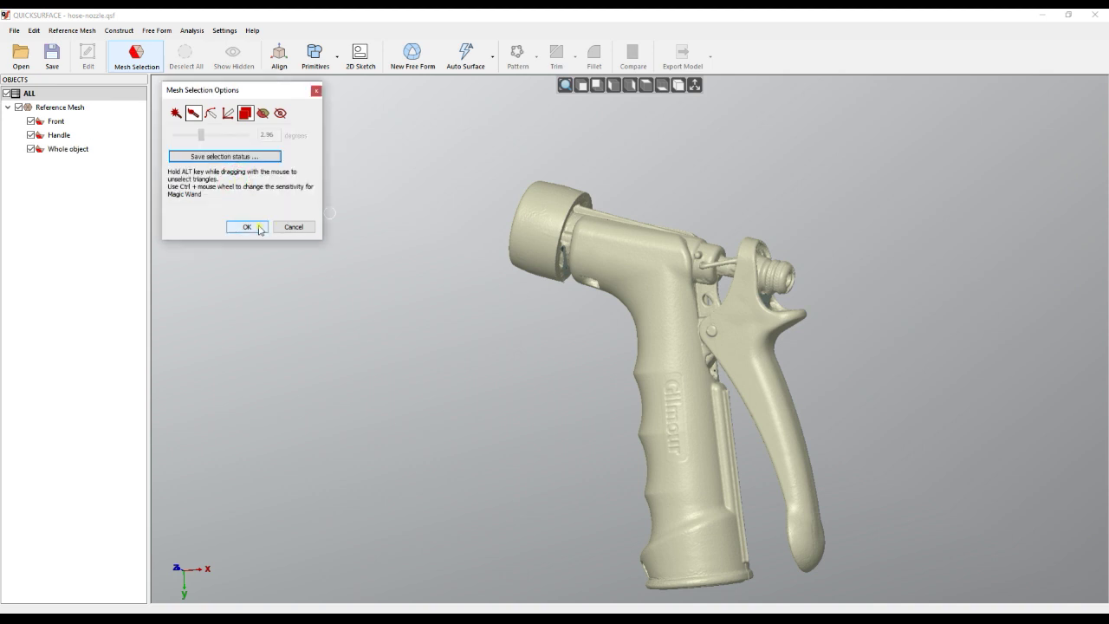
{"action": "left_click", "coordinate": [247, 226]}
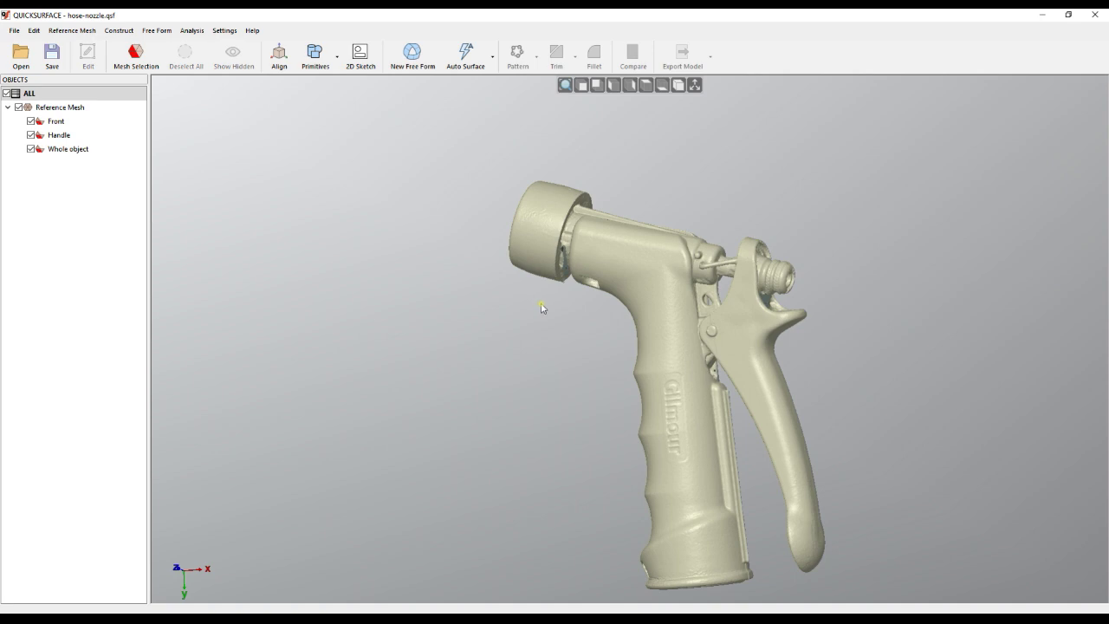
Recall the saved Front, Handle and Whole object selection states one after another and inspect each isolated mesh
{"action": "middle_click_drag", "start_coordinate": [492, 325], "coordinate": [512, 330]}
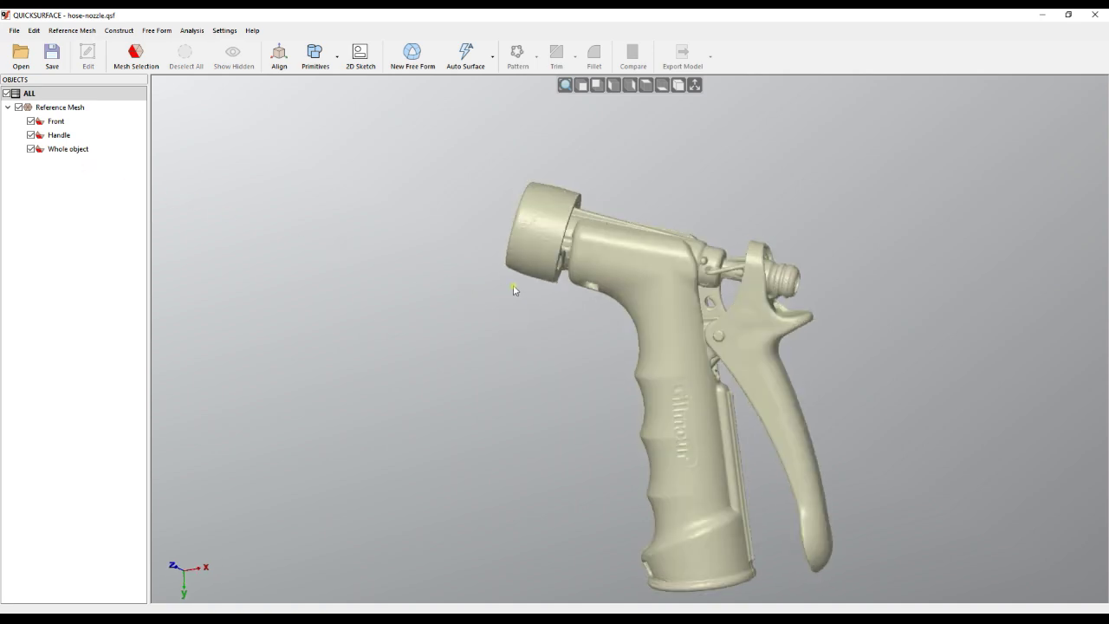
{"action": "double_click", "coordinate": [55, 122]}
{"action": "right_click_drag", "start_coordinate": [565, 399], "coordinate": [487, 289]}
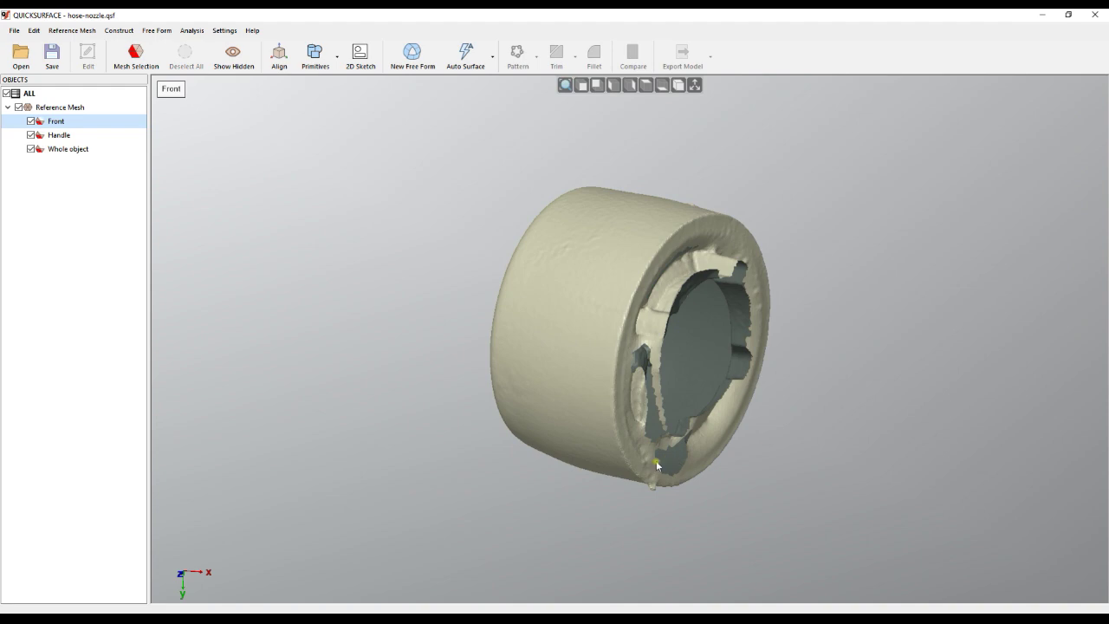
{"action": "double_click", "coordinate": [59, 136]}
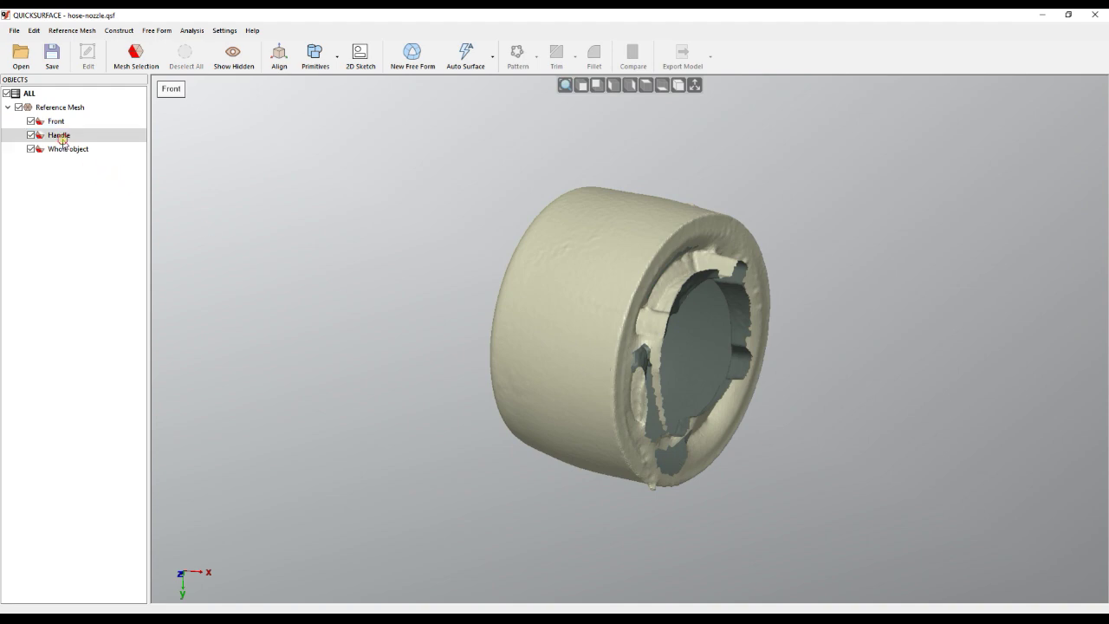
{"action": "right_click_drag", "start_coordinate": [396, 363], "coordinate": [604, 365]}
{"action": "double_click", "coordinate": [66, 149]}
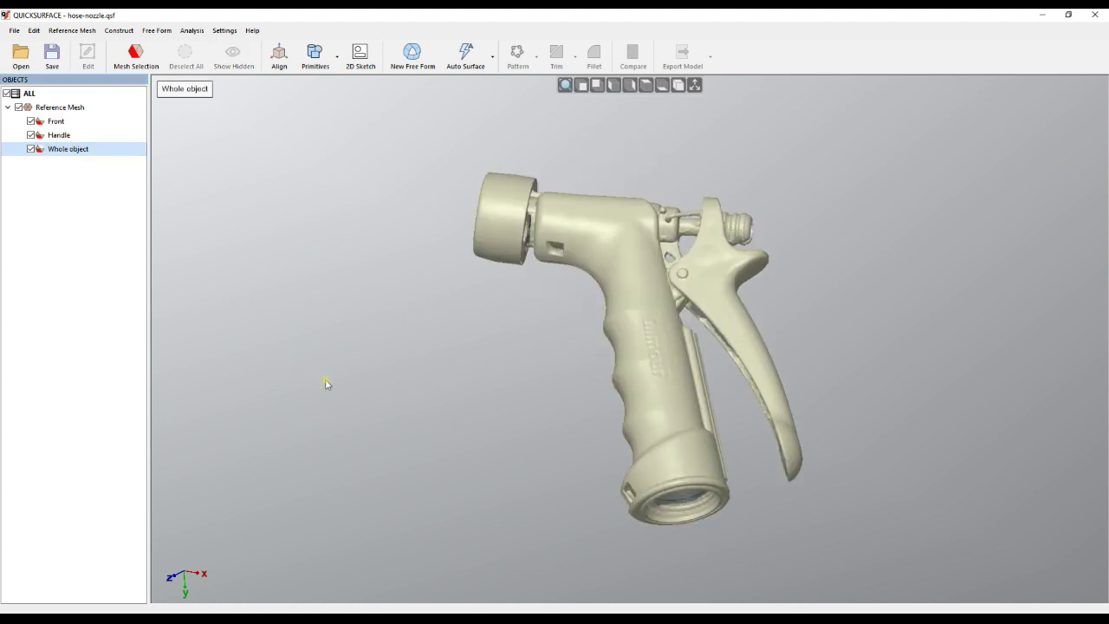
{"action": "right_click_drag", "start_coordinate": [488, 368], "coordinate": [465, 420]}
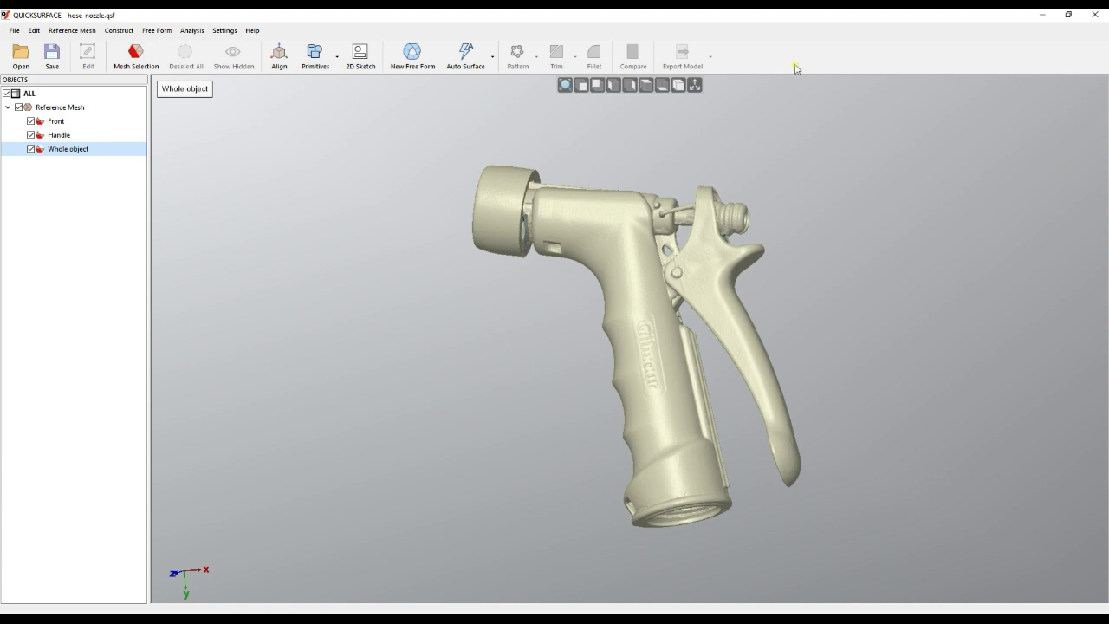
Open the recent project plastic part.qsf
{"action": "left_click", "coordinate": [14, 31]}
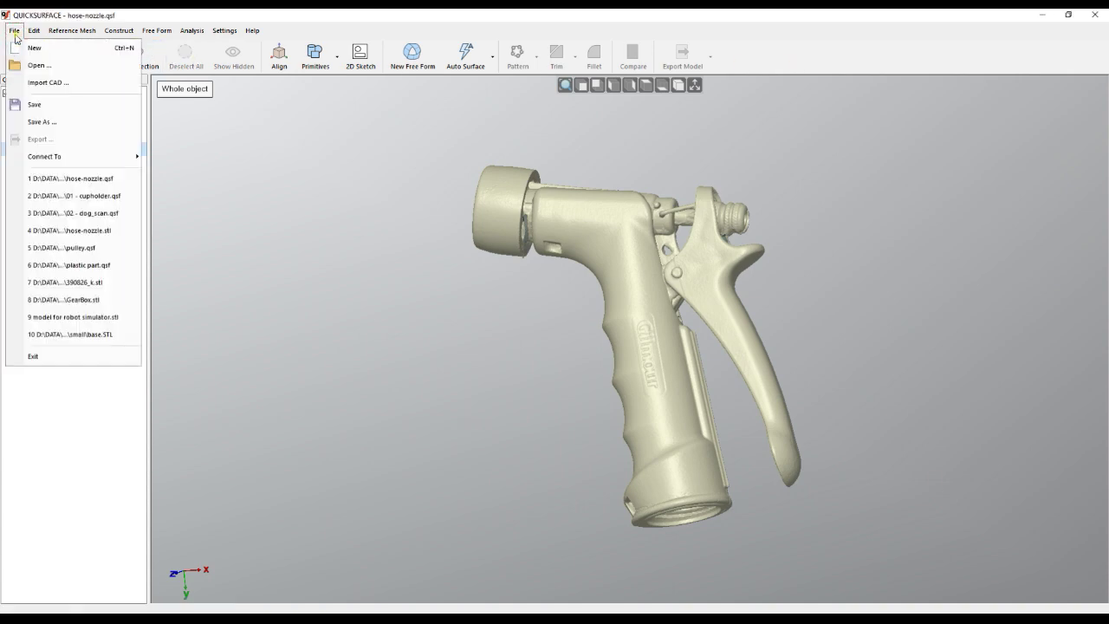
{"action": "left_click", "coordinate": [100, 266]}
{"action": "left_click", "coordinate": [556, 340]}
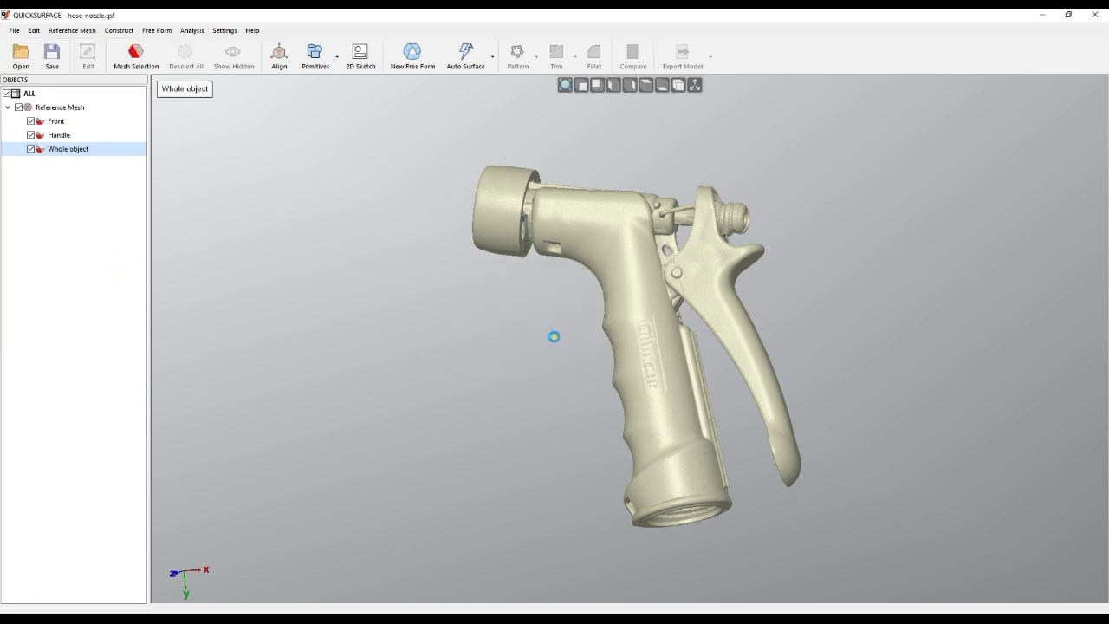
Delete all objects from Extruded-Surface through Quad Surface, keeping only the reference mesh
{"action": "middle_click_drag", "start_coordinate": [708, 383], "coordinate": [696, 270]}
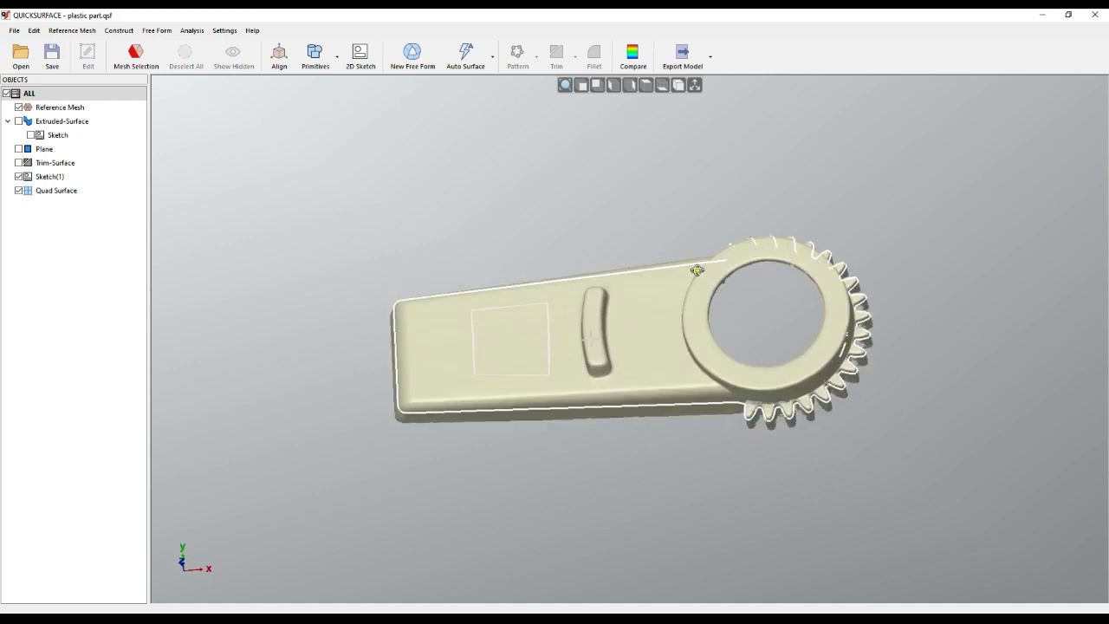
{"action": "left_click", "coordinate": [51, 124]}
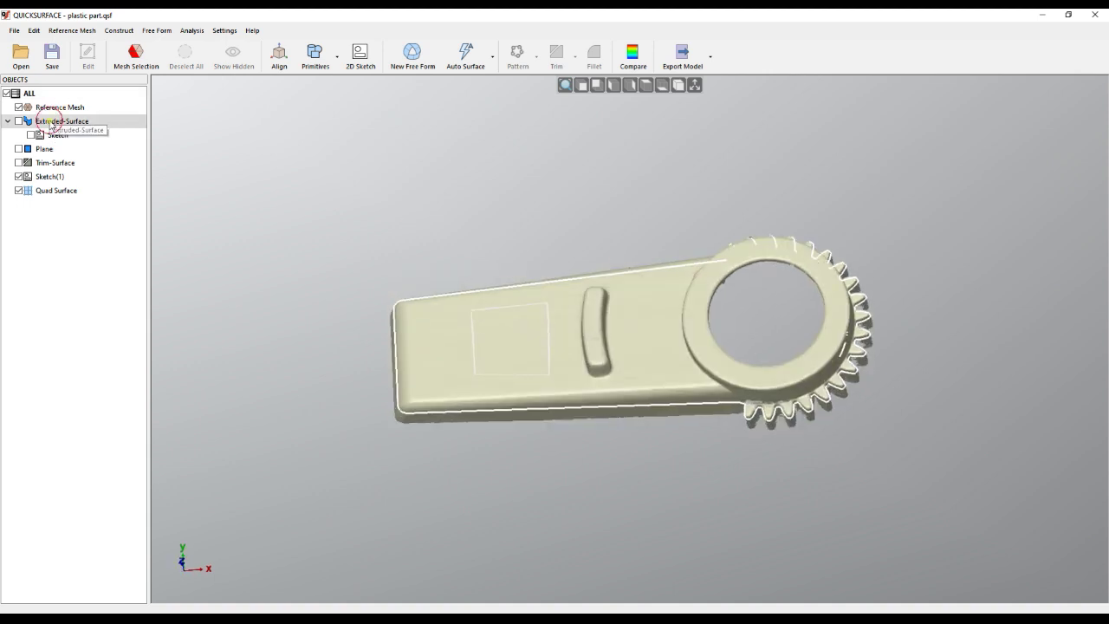
{"action": "left_click", "coordinate": [54, 191], "text": "shift"}
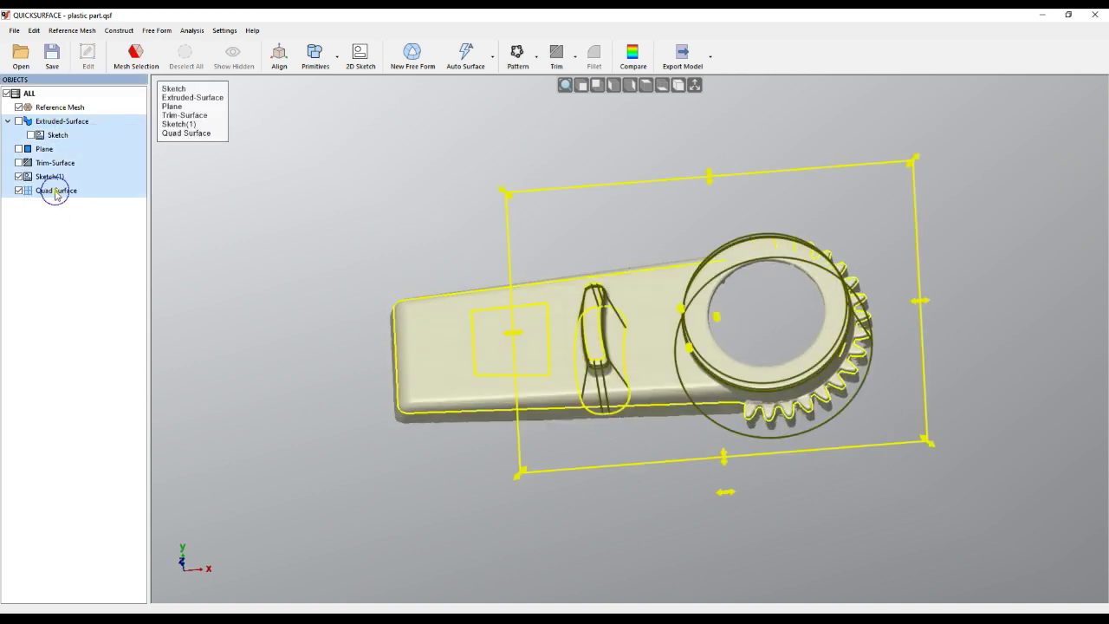
{"action": "right_click", "coordinate": [55, 192]}
{"action": "left_click", "coordinate": [87, 283]}
{"action": "left_click", "coordinate": [583, 340]}
Create a 2D sketch for an extruded surface from a section parallel to OXY, with the section plane lowered slightly through the gear teeth
{"action": "middle_click_drag", "start_coordinate": [626, 271], "coordinate": [609, 180]}
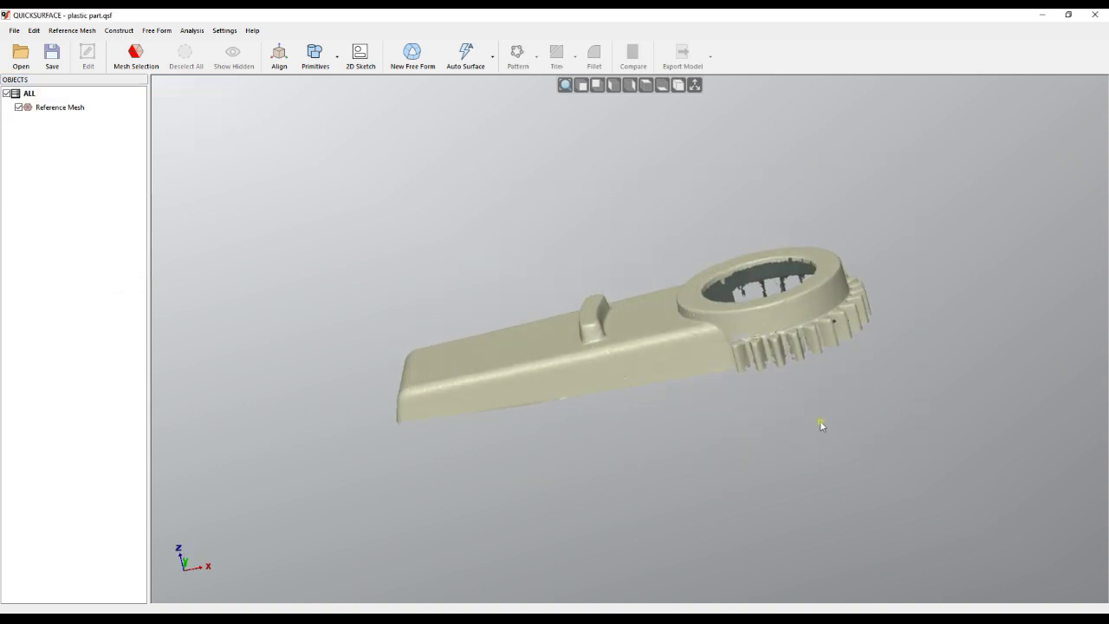
{"action": "scroll", "coordinate": [820, 421], "scroll_direction": "up", "scroll_amount": 2}
{"action": "middle_click_drag", "start_coordinate": [542, 392], "coordinate": [574, 418]}
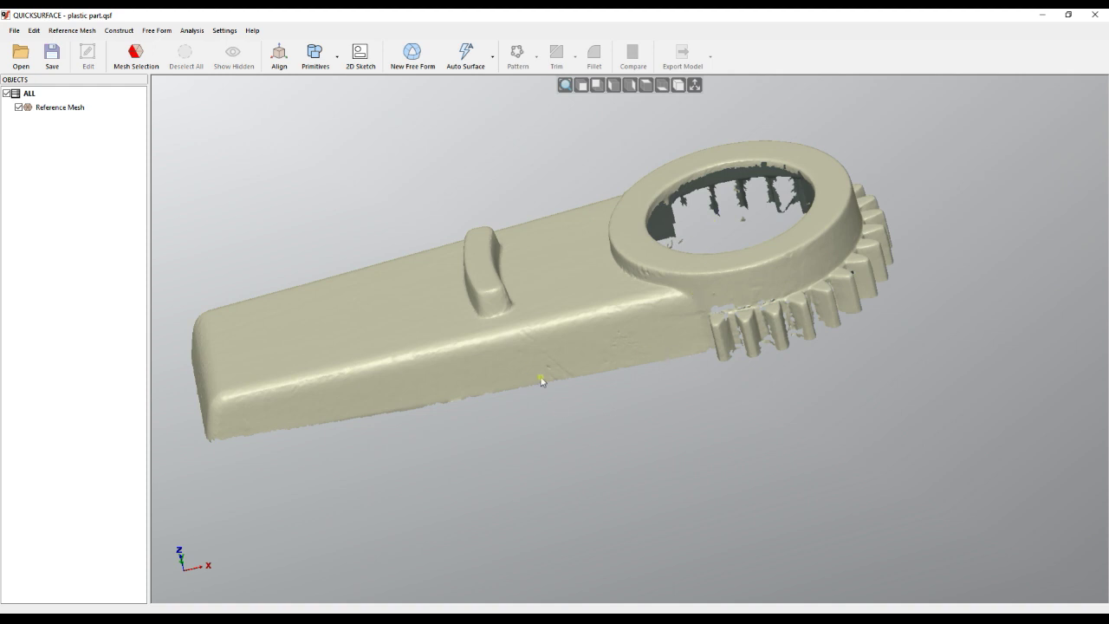
{"action": "mouse_move", "coordinate": [554, 401]}
{"action": "right_mouse_down"}
{"action": "mouse_move", "coordinate": [564, 322]}
{"action": "mouse_move", "coordinate": [546, 291]}
{"action": "right_mouse_up"}
{"action": "left_click", "coordinate": [358, 60]}
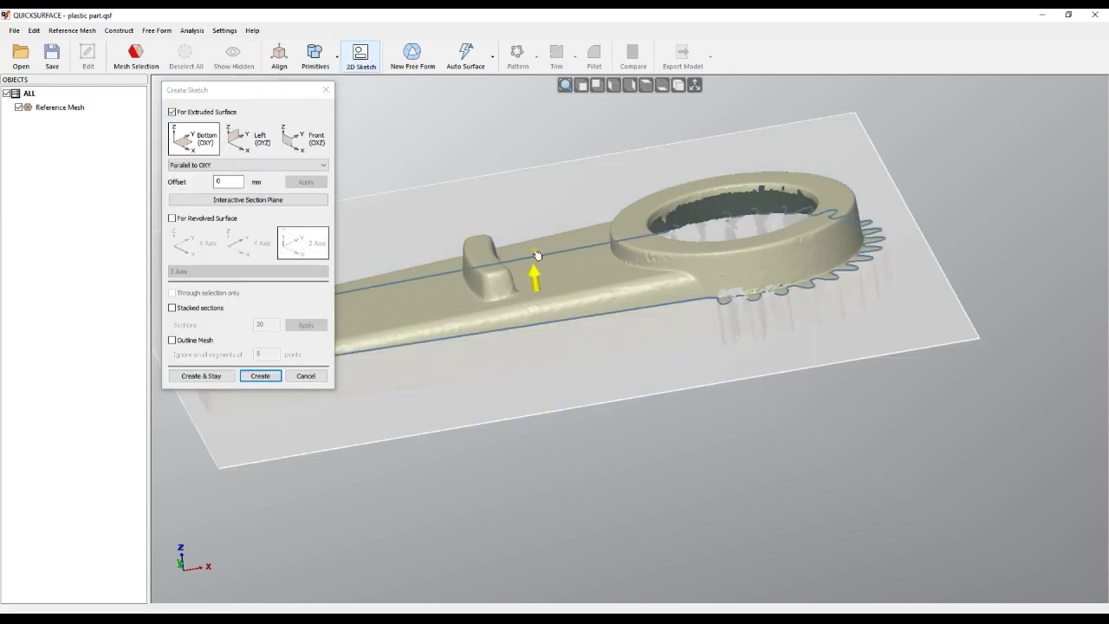
{"action": "left_click_drag", "start_coordinate": [535, 276], "coordinate": [538, 297]}
{"action": "left_click", "coordinate": [262, 376]}
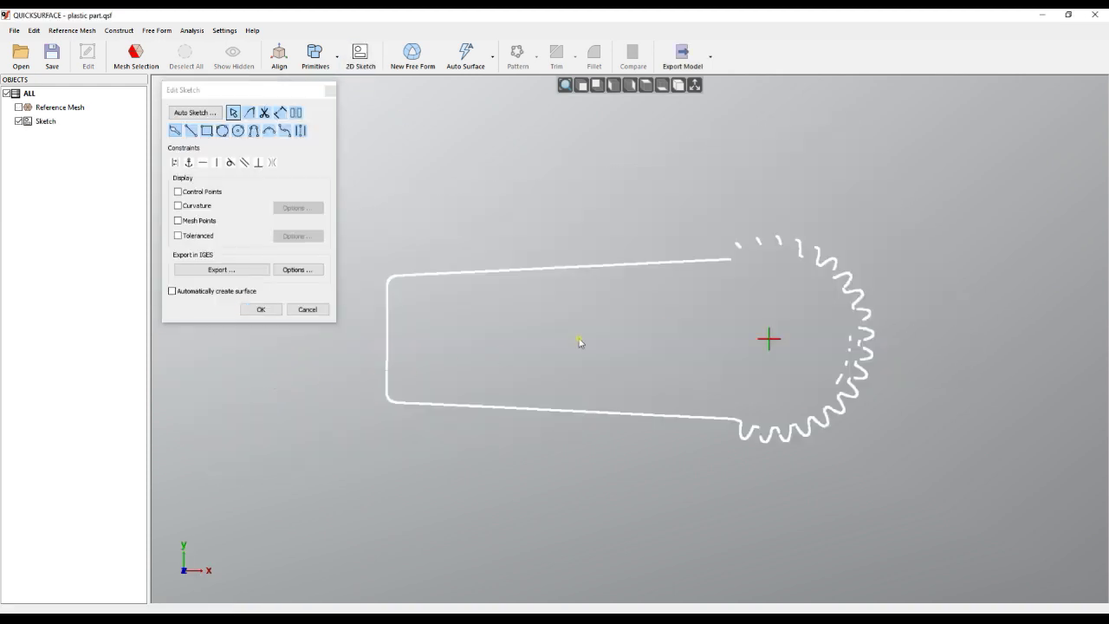
Fit a circle primitive to the contour points at the roots of the gear teeth
{"action": "middle_click_drag", "start_coordinate": [690, 320], "coordinate": [680, 283]}
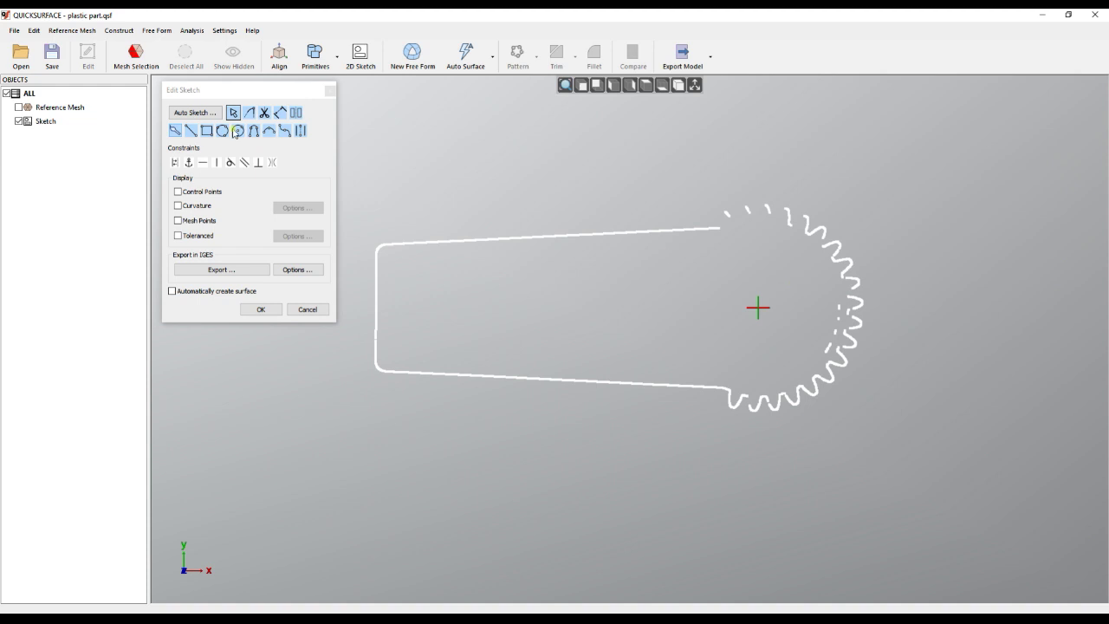
{"action": "left_click", "coordinate": [175, 134]}
{"action": "scroll", "coordinate": [762, 384], "scroll_direction": "up", "scroll_amount": 3}
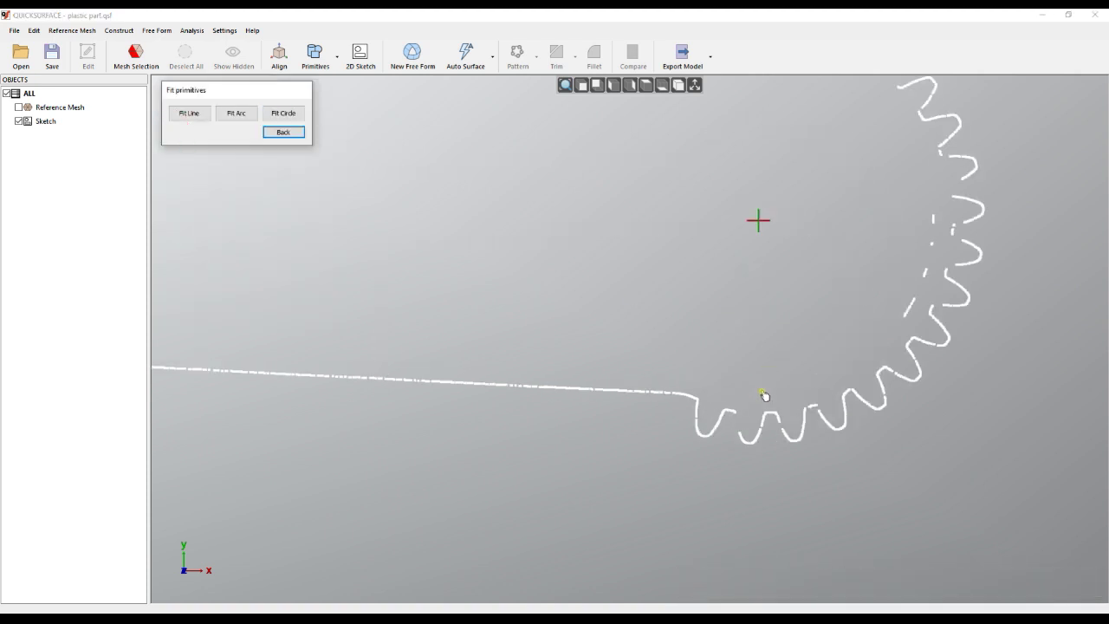
{"action": "middle_click_drag", "start_coordinate": [893, 267], "coordinate": [872, 344]}
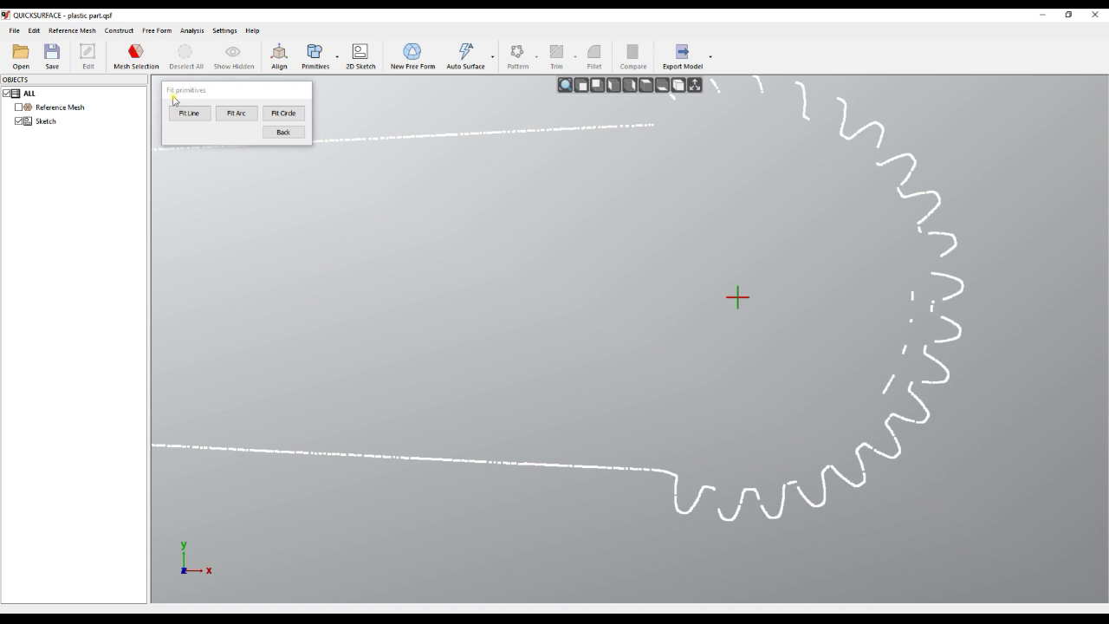
{"action": "mouse_move", "coordinate": [710, 480]}
{"action": "left_mouse_down"}
{"action": "mouse_move", "coordinate": [707, 497]}
{"action": "mouse_move", "coordinate": [747, 473]}
{"action": "mouse_move", "coordinate": [788, 483]}
{"action": "mouse_move", "coordinate": [858, 445]}
{"action": "left_mouse_up"}
{"action": "left_click", "coordinate": [921, 230]}
{"action": "left_click", "coordinate": [900, 190]}
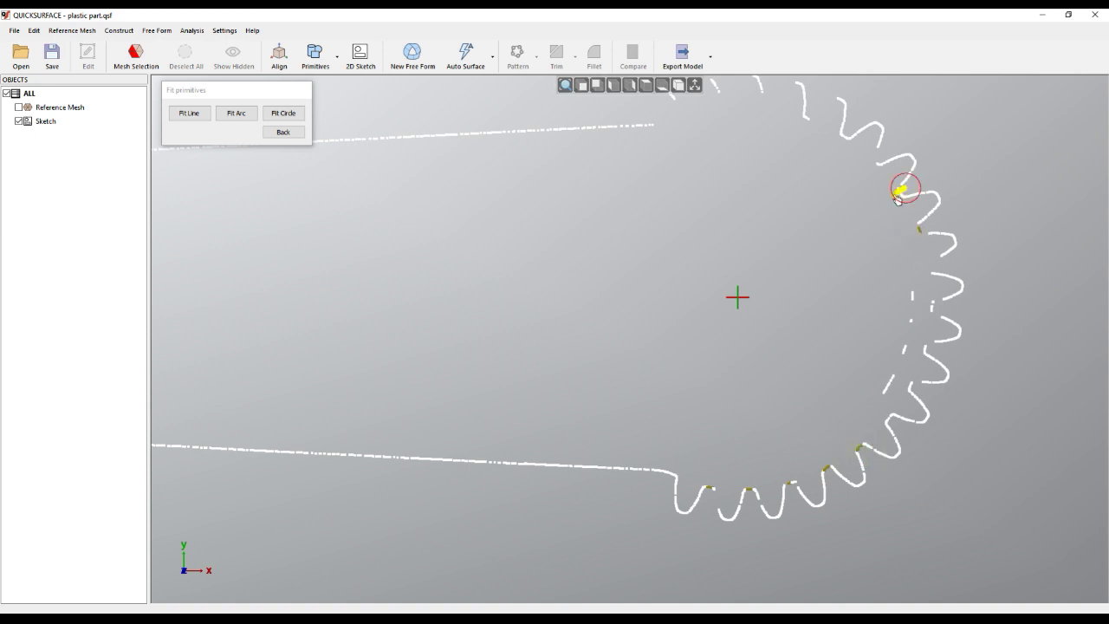
{"action": "left_click_drag", "start_coordinate": [809, 124], "coordinate": [805, 112]}
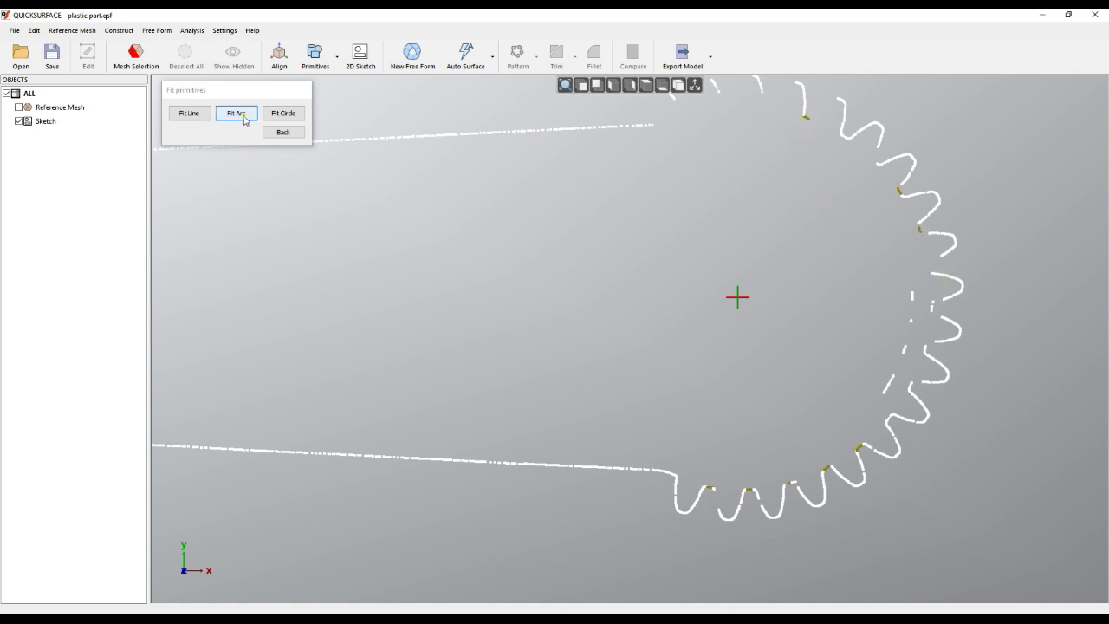
{"action": "left_click", "coordinate": [282, 115]}
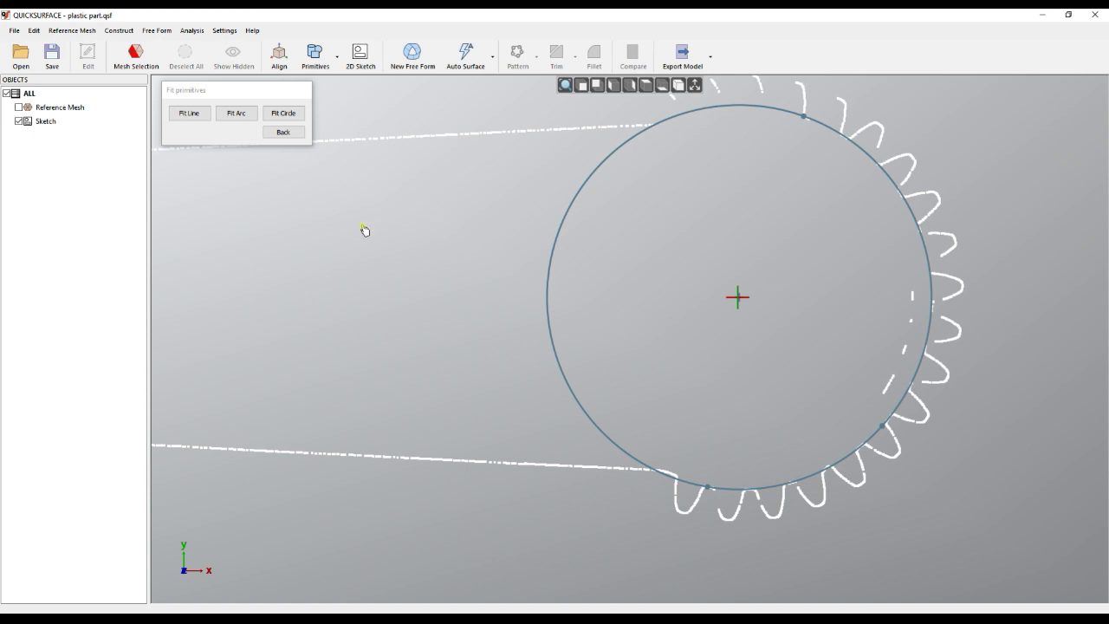
Fit a line primitive to the long upper edge of the section contour and return to the sketch tools
{"action": "mouse_move", "coordinate": [426, 337]}
{"action": "middle_mouse_down"}
{"action": "mouse_move", "coordinate": [658, 381]}
{"action": "mouse_move", "coordinate": [716, 379]}
{"action": "middle_mouse_up"}
{"action": "scroll", "coordinate": [716, 379], "scroll_direction": "down", "scroll_amount": 3}
{"action": "mouse_move", "coordinate": [766, 247]}
{"action": "left_mouse_down"}
{"action": "mouse_move", "coordinate": [488, 242]}
{"action": "mouse_move", "coordinate": [425, 309]}
{"action": "mouse_move", "coordinate": [392, 293]}
{"action": "mouse_move", "coordinate": [377, 310]}
{"action": "mouse_move", "coordinate": [386, 270]}
{"action": "mouse_move", "coordinate": [378, 289]}
{"action": "left_mouse_up"}
{"action": "key", "text": "alt"}
{"action": "left_click", "coordinate": [198, 113]}
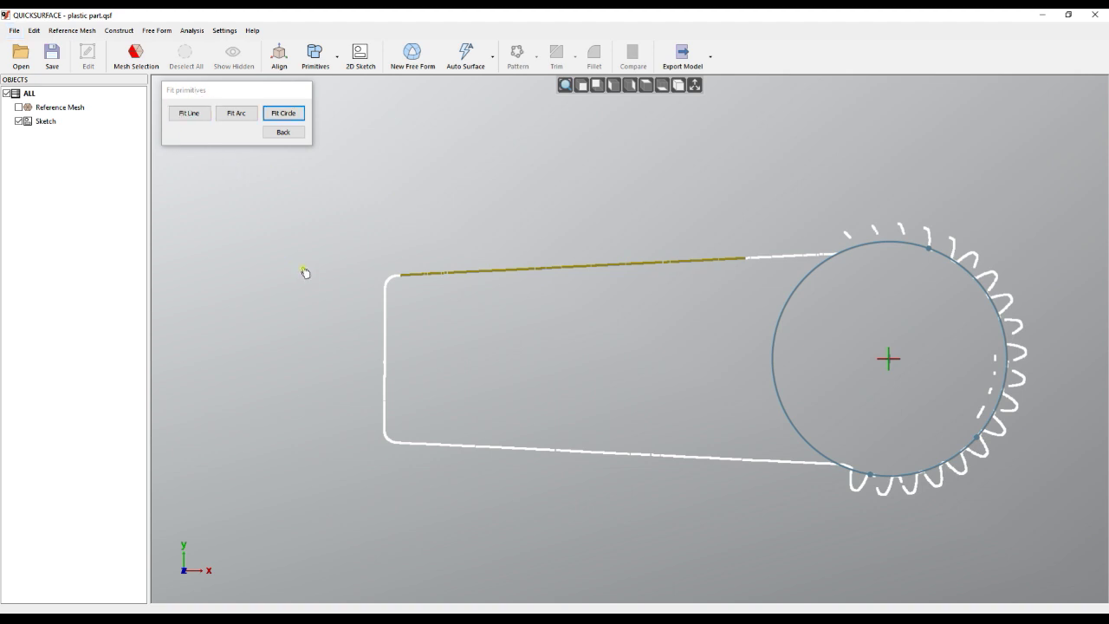
{"action": "left_click", "coordinate": [186, 117]}
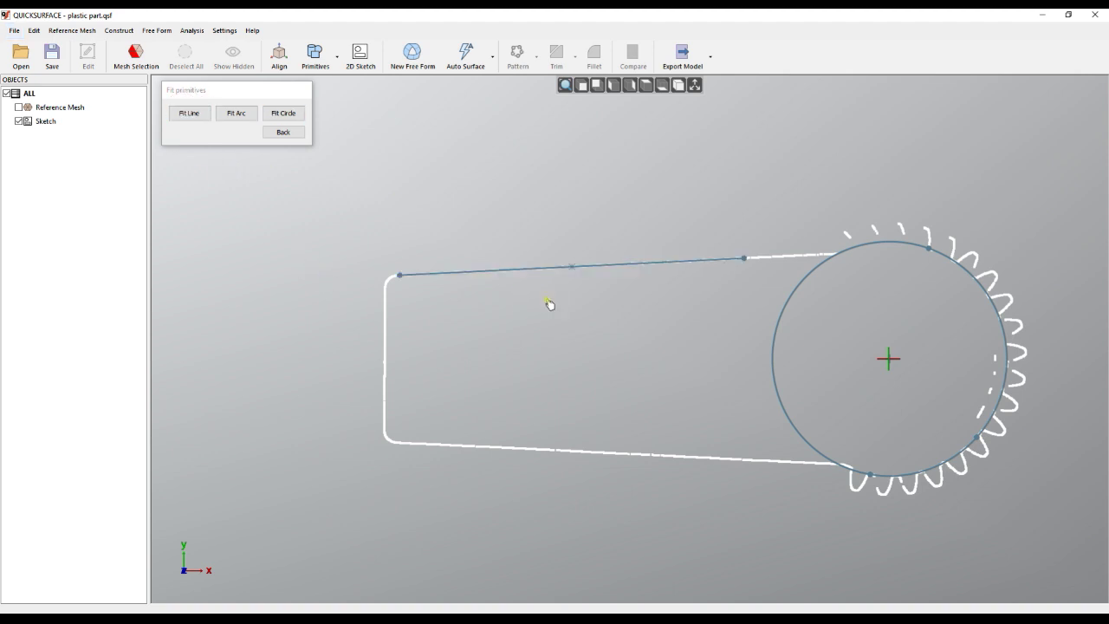
{"action": "left_click", "coordinate": [282, 132]}
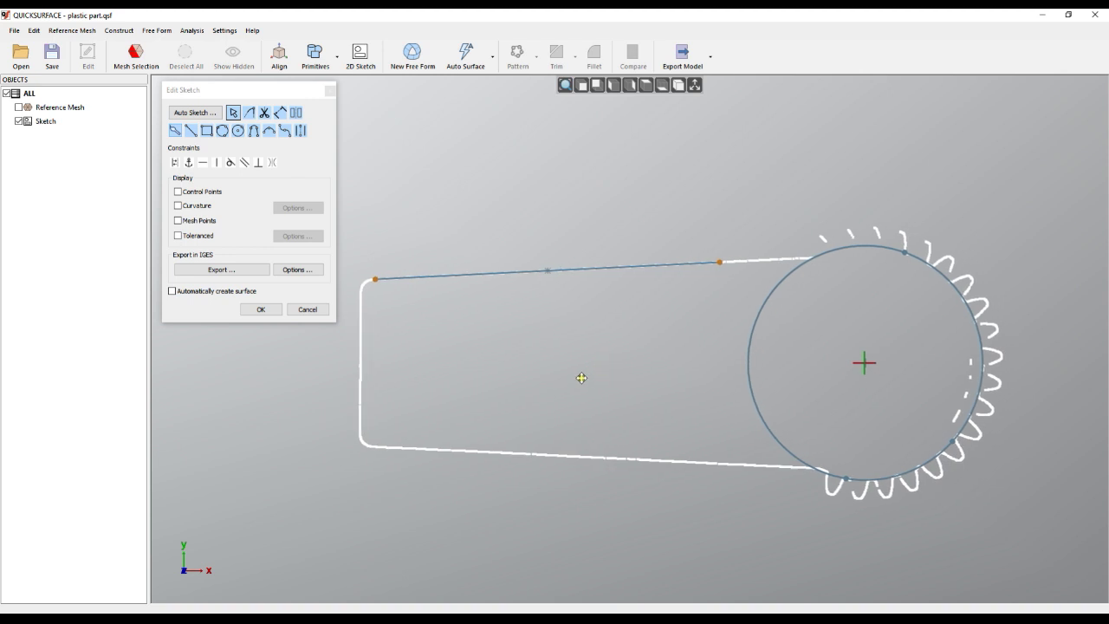
Replace the fitted circle with a centre-radius circle centred on the origin and passing through the gear tooth roots
{"action": "left_click", "coordinate": [748, 340]}
{"action": "key", "text": "Delete"}
{"action": "middle_click_drag", "start_coordinate": [817, 384], "coordinate": [704, 379]}
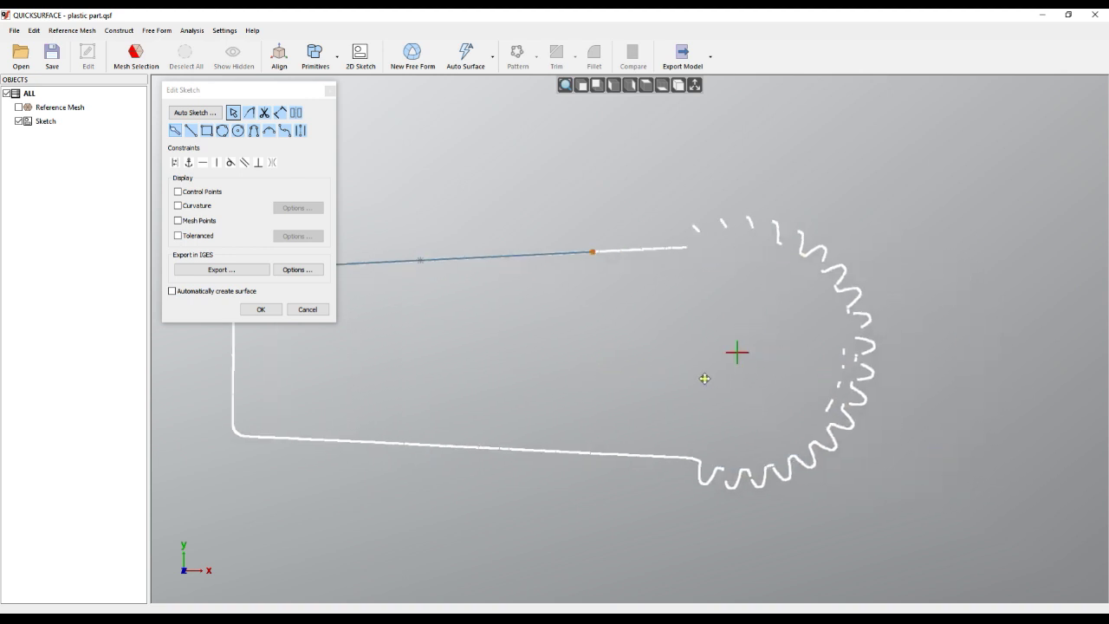
{"action": "scroll", "coordinate": [815, 365], "scroll_direction": "up", "scroll_amount": 2}
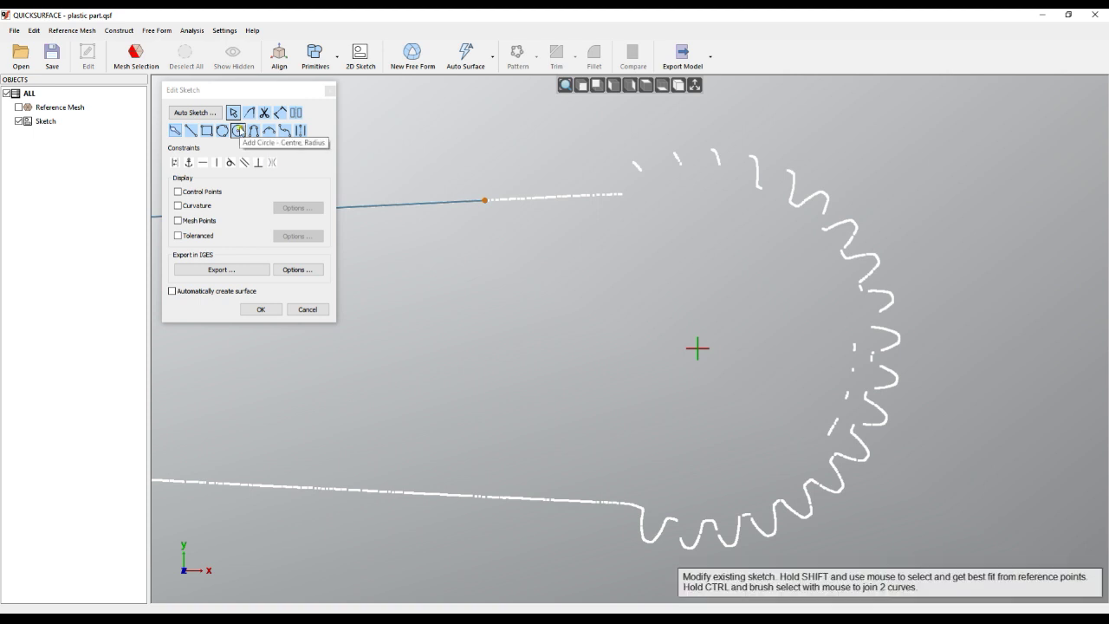
{"action": "left_click", "coordinate": [238, 130]}
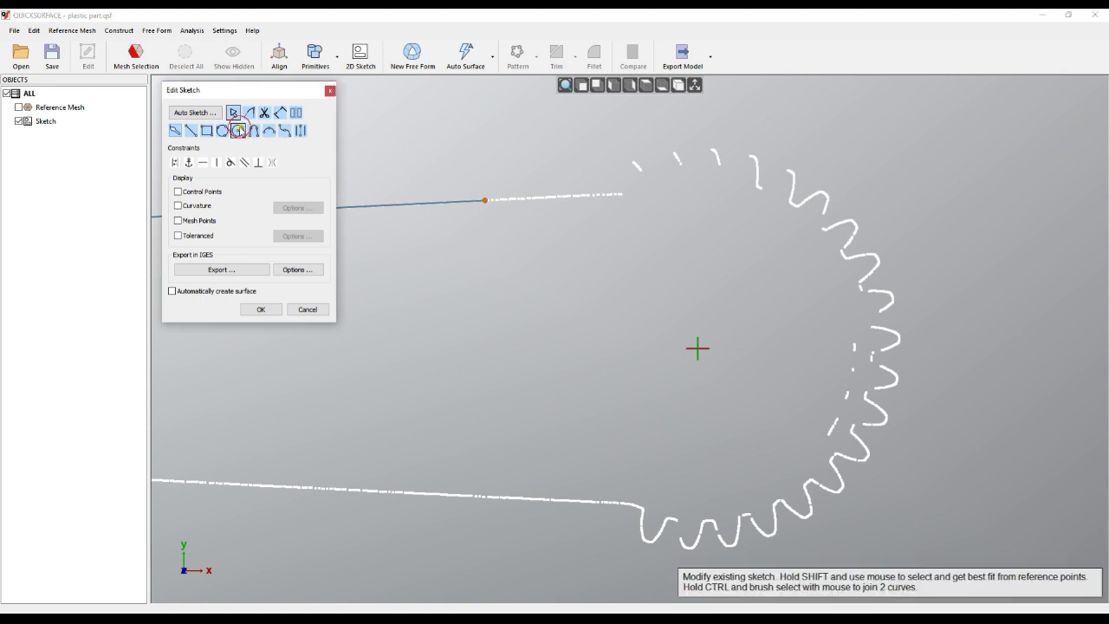
{"action": "left_click", "coordinate": [697, 348]}
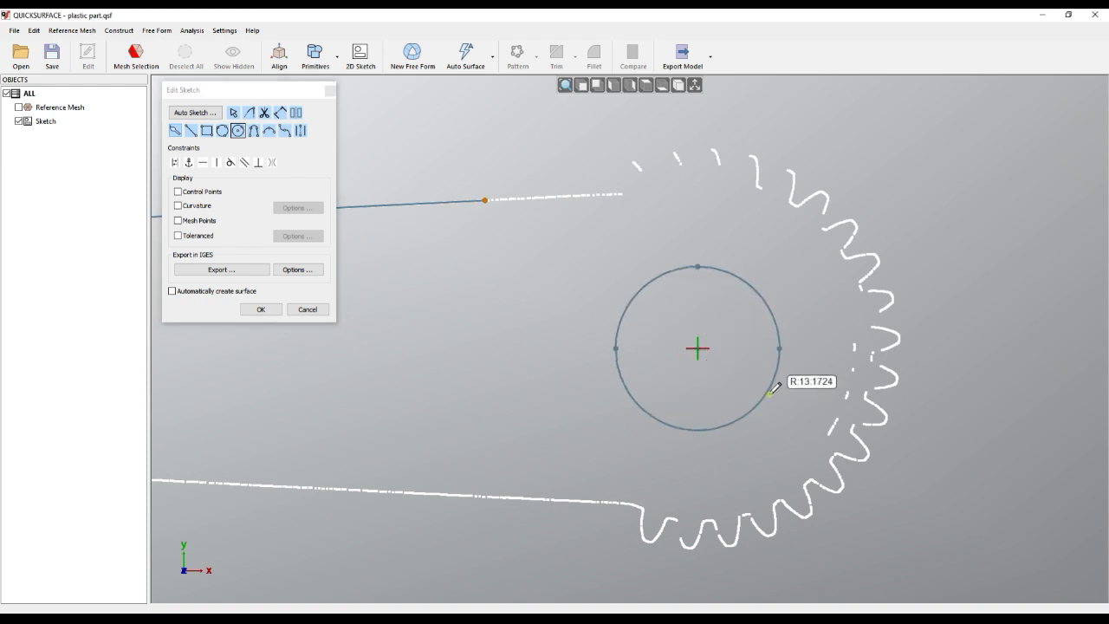
{"action": "left_click", "coordinate": [845, 447]}
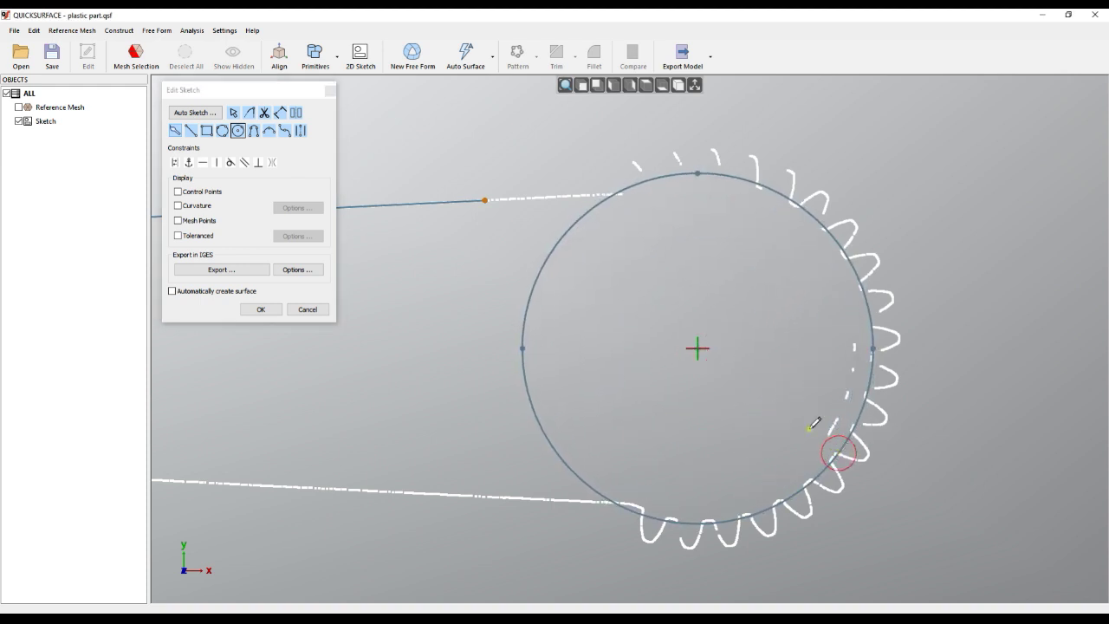
Draw a second, smaller circle concentric with the tooth root circle
{"action": "left_click", "coordinate": [699, 347]}
{"action": "left_click", "coordinate": [797, 394]}
{"action": "middle_click_drag", "start_coordinate": [674, 393], "coordinate": [782, 388]}
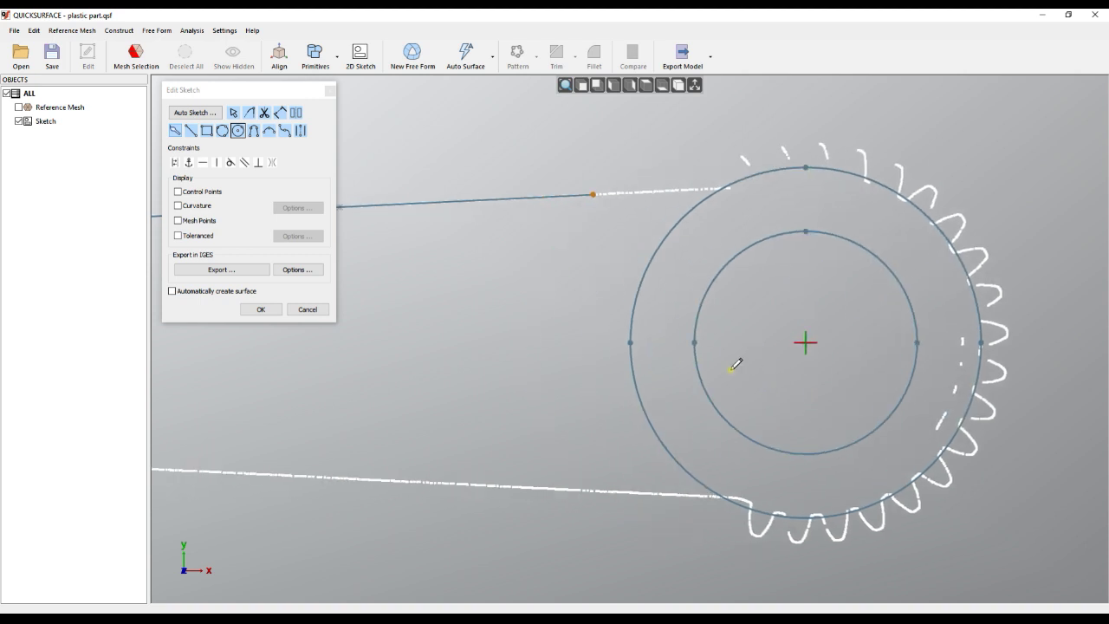
{"action": "middle_click_drag", "start_coordinate": [503, 372], "coordinate": [812, 366]}
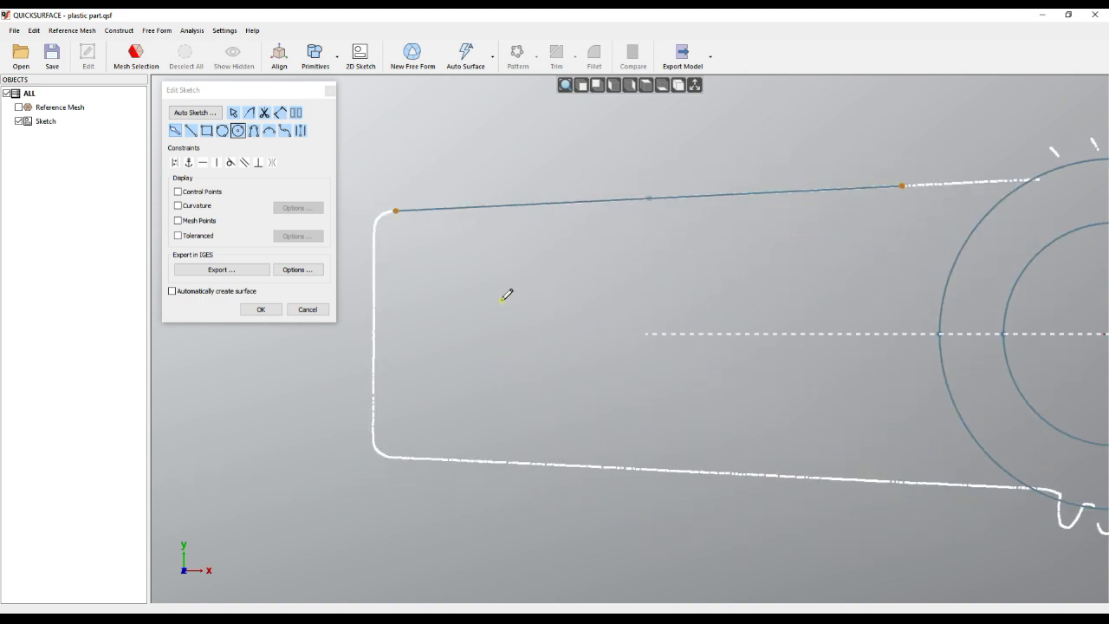
{"action": "key", "text": "Escape"}
Best-fit a vertical line to the contour's short end edge and join it with the upper line into a sharp corner
{"action": "mouse_move", "coordinate": [385, 224]}
{"action": "left_mouse_down"}
{"action": "mouse_move", "coordinate": [362, 389]}
{"action": "mouse_move", "coordinate": [401, 423]}
{"action": "left_mouse_up"}
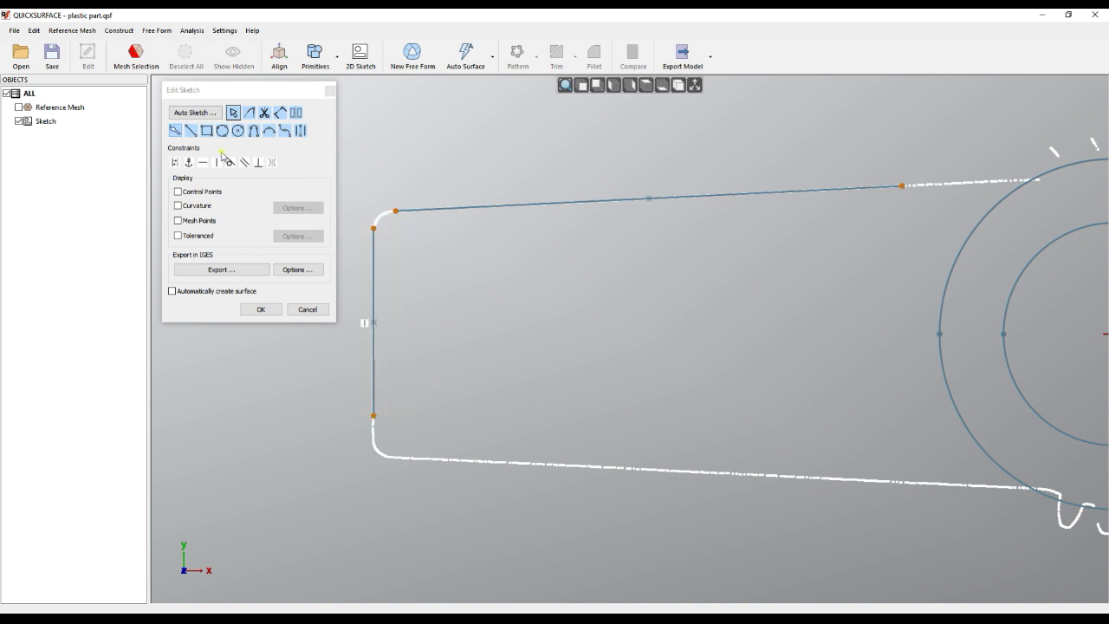
{"action": "left_click", "coordinate": [248, 114]}
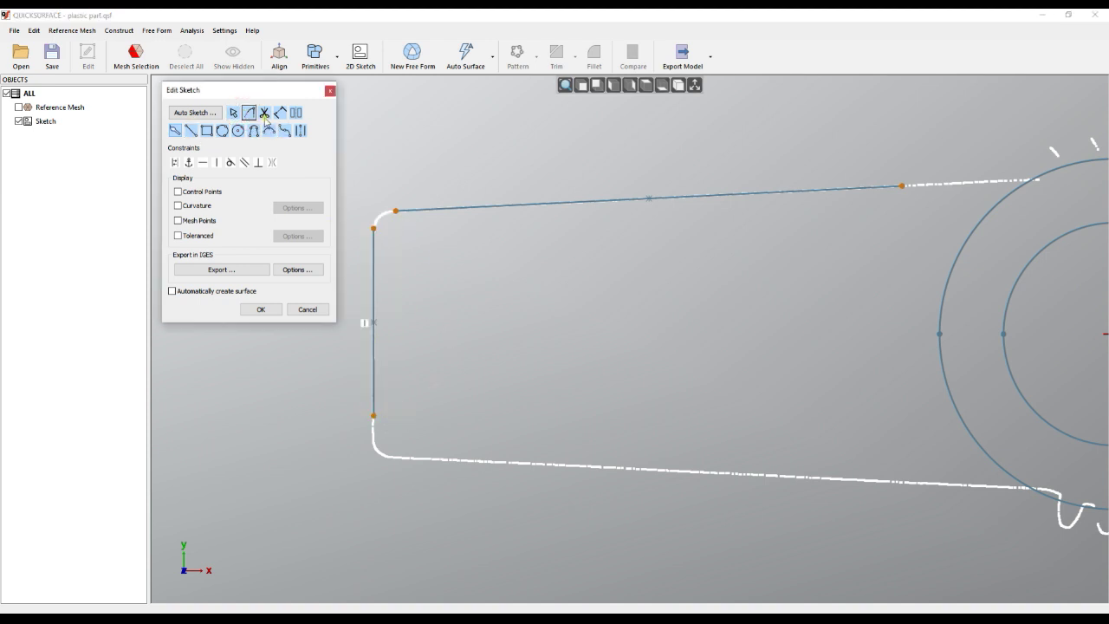
{"action": "mouse_move", "coordinate": [426, 188]}
{"action": "left_mouse_down"}
{"action": "mouse_move", "coordinate": [367, 221]}
{"action": "mouse_move", "coordinate": [424, 246]}
{"action": "left_mouse_up"}
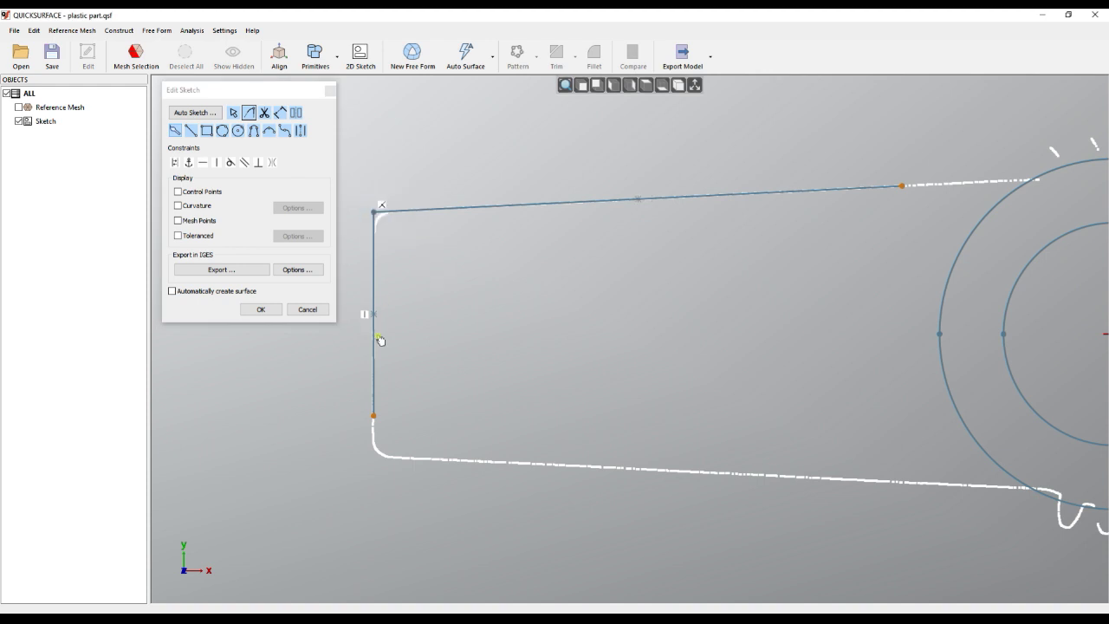
Best-fit a line to the long lower edge of the contour and join it with the vertical line into a sharp corner
{"action": "middle_click_drag", "start_coordinate": [561, 305], "coordinate": [626, 279]}
{"action": "middle_click_drag", "start_coordinate": [713, 332], "coordinate": [636, 332]}
{"action": "scroll", "coordinate": [649, 302], "scroll_direction": "down", "scroll_amount": 3}
{"action": "mouse_move", "coordinate": [798, 222]}
{"action": "left_mouse_down"}
{"action": "mouse_move", "coordinate": [906, 217]}
{"action": "mouse_move", "coordinate": [889, 238]}
{"action": "left_mouse_up"}
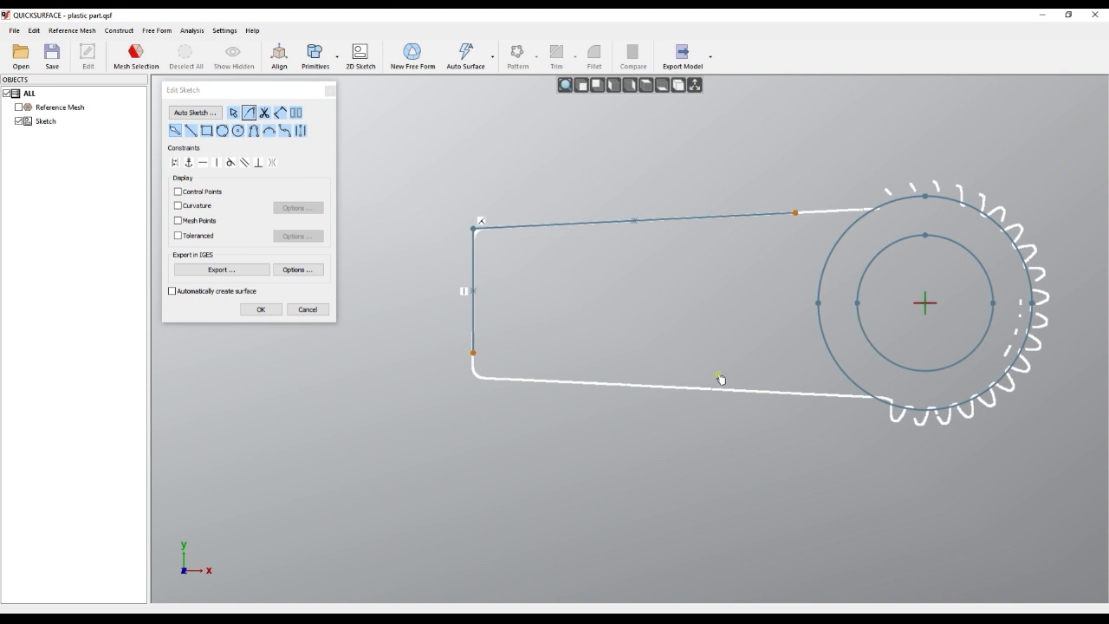
{"action": "left_click", "coordinate": [233, 113]}
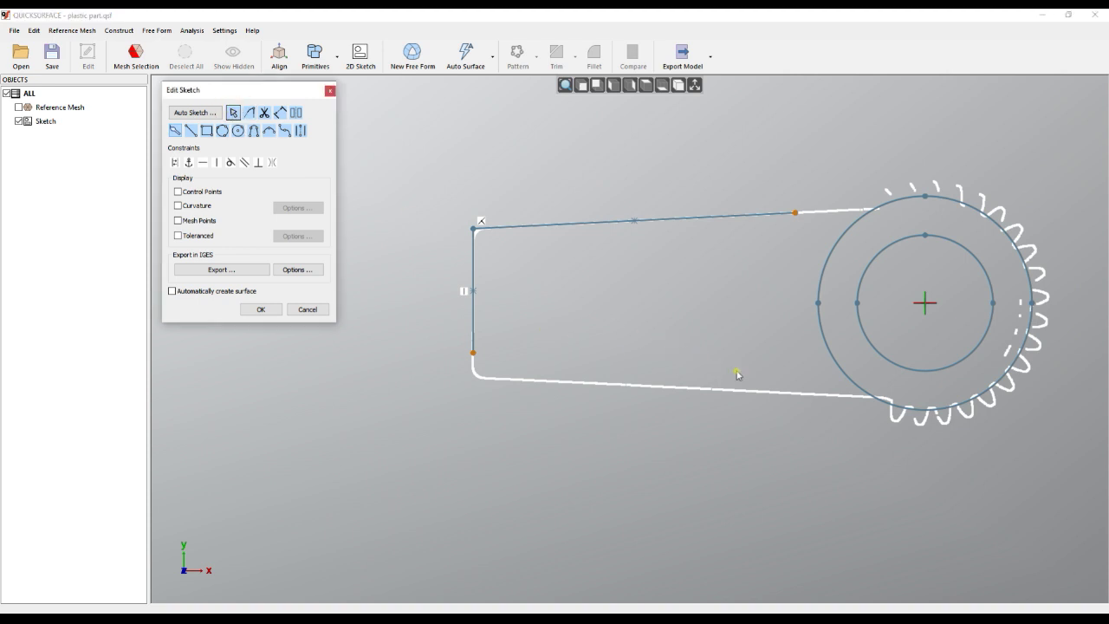
{"action": "left_click", "coordinate": [779, 386]}
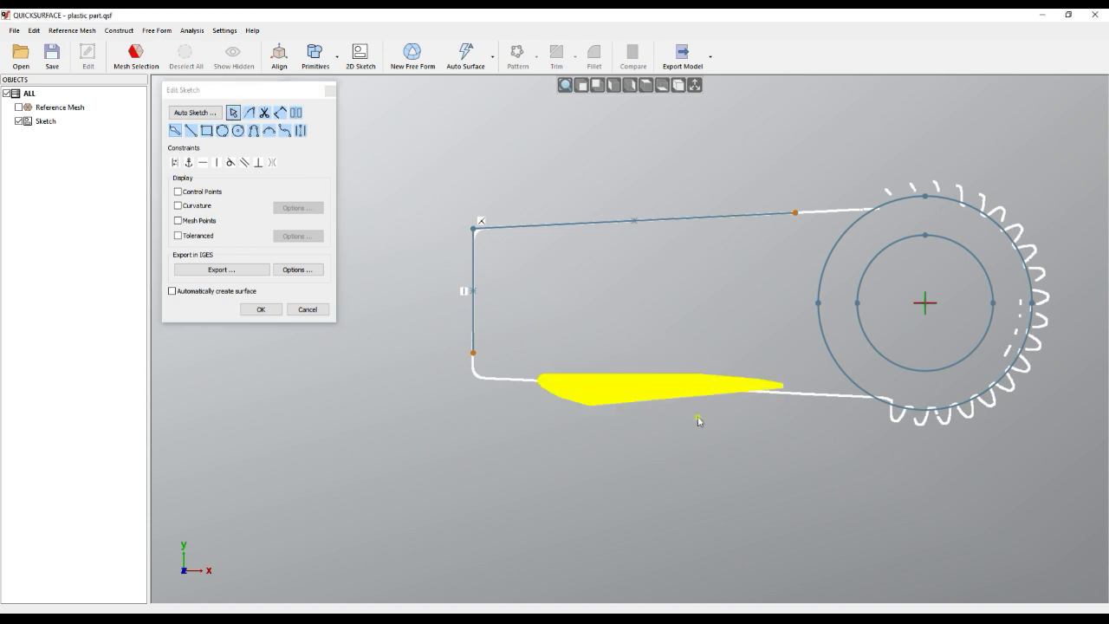
{"action": "mouse_move", "coordinate": [571, 367]}
{"action": "left_mouse_down"}
{"action": "mouse_move", "coordinate": [495, 347]}
{"action": "mouse_move", "coordinate": [601, 392]}
{"action": "left_mouse_up"}
Extend both long edge lines into the root circle and trim away the inner circle and the arc between the lines
{"action": "left_click_drag", "start_coordinate": [778, 392], "coordinate": [914, 401]}
{"action": "left_click_drag", "start_coordinate": [795, 212], "coordinate": [910, 206]}
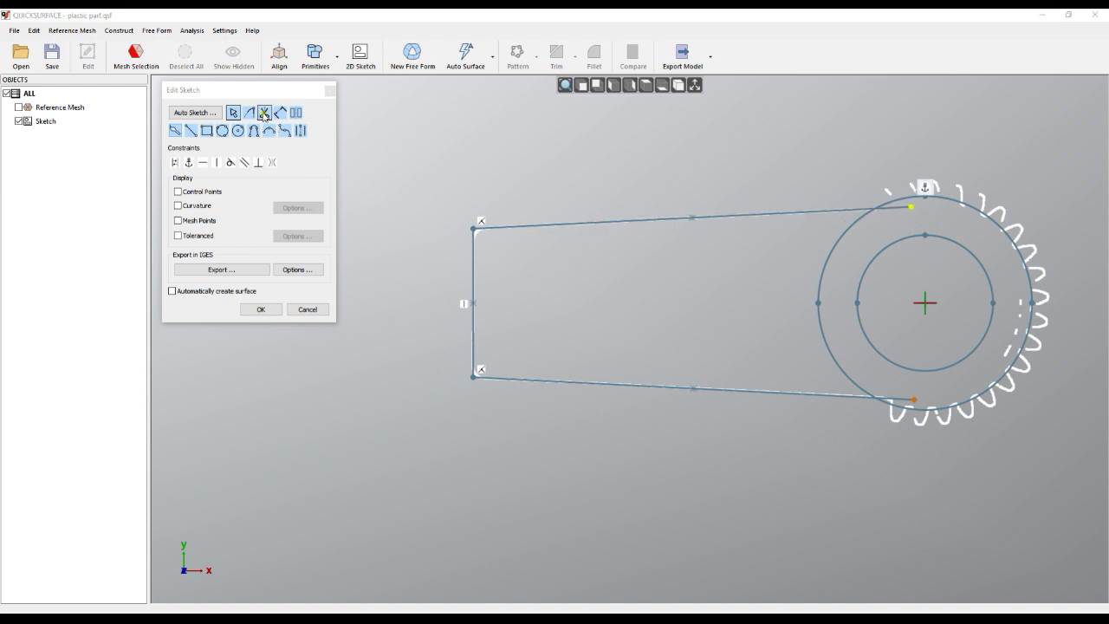
{"action": "left_click", "coordinate": [264, 114]}
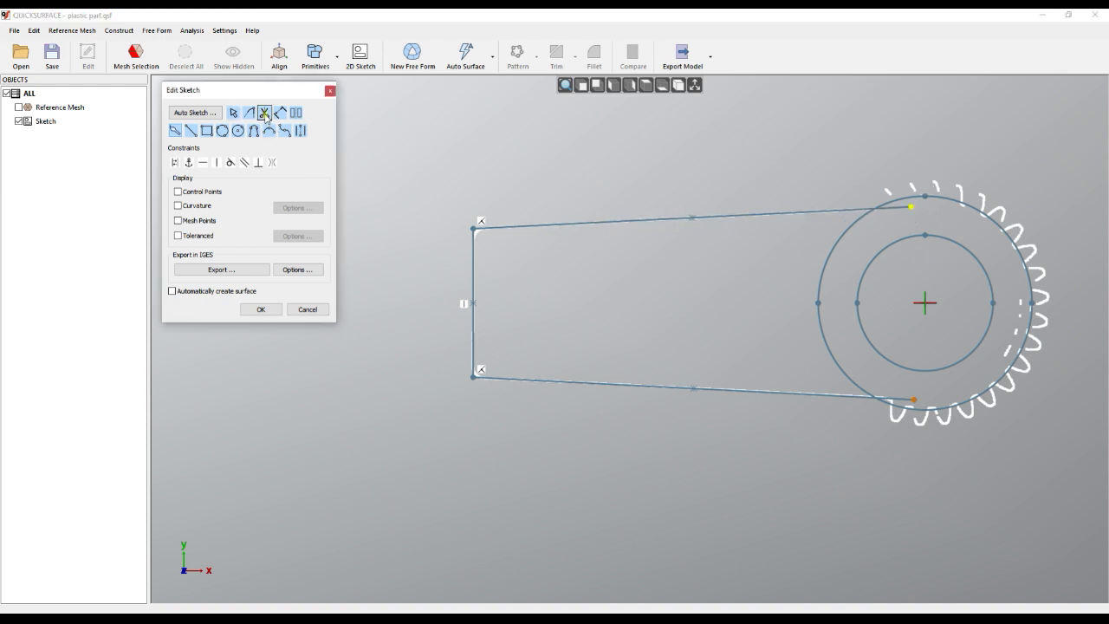
{"action": "middle_click_drag", "start_coordinate": [726, 277], "coordinate": [668, 290]}
{"action": "mouse_move", "coordinate": [784, 275]}
{"action": "left_mouse_down"}
{"action": "mouse_move", "coordinate": [742, 289]}
{"action": "mouse_move", "coordinate": [808, 280]}
{"action": "left_mouse_up"}
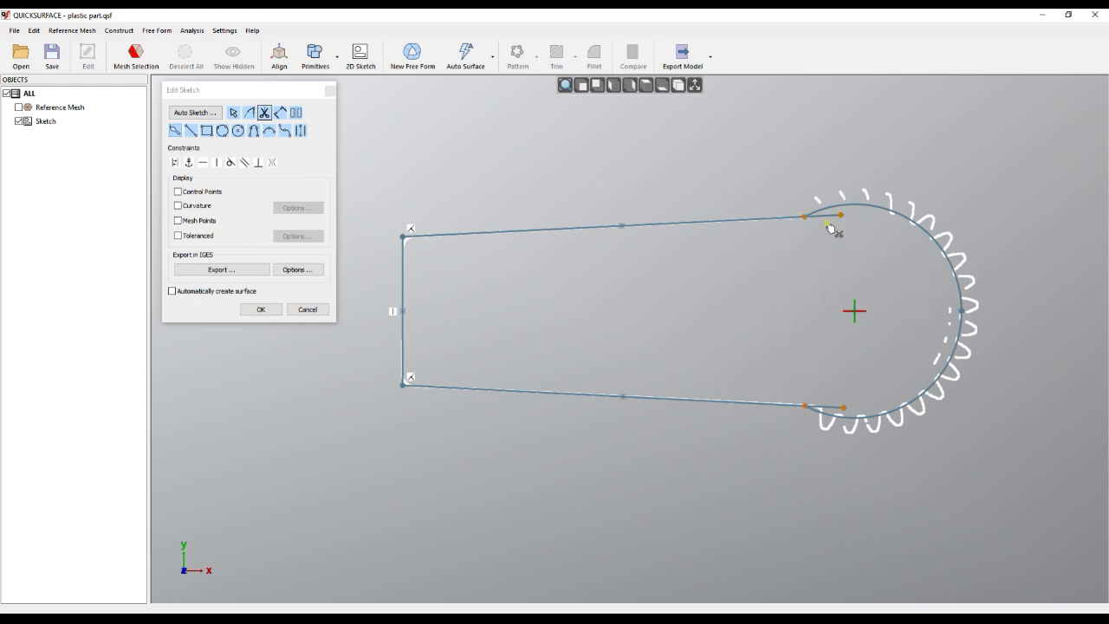
Trim the overhanging ends of the upper and lower lines where they meet the arc, closing the profile
{"action": "scroll", "coordinate": [830, 214], "scroll_direction": "up", "scroll_amount": 3}
{"action": "left_click_drag", "start_coordinate": [830, 211], "coordinate": [809, 231]}
{"action": "scroll", "coordinate": [776, 277], "scroll_direction": "down", "scroll_amount": 4}
{"action": "scroll", "coordinate": [791, 381], "scroll_direction": "up", "scroll_amount": 3}
{"action": "left_click_drag", "start_coordinate": [784, 406], "coordinate": [809, 434]}
{"action": "scroll", "coordinate": [763, 329], "scroll_direction": "down", "scroll_amount": 3}
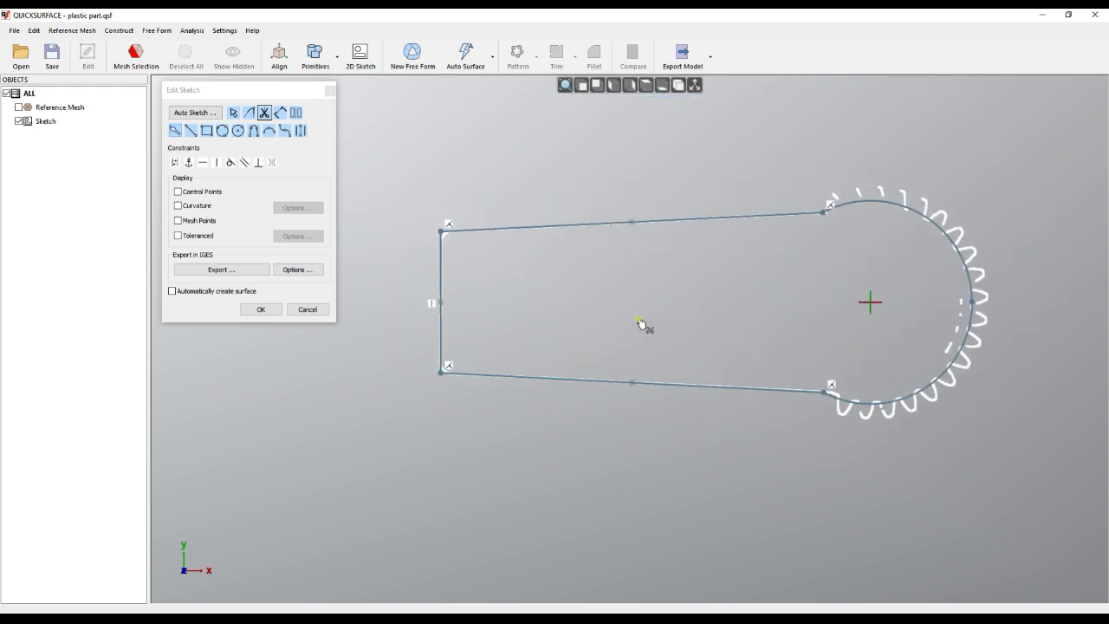
Confirm the sketch and create an extruded surface solid body from it
{"action": "left_click", "coordinate": [271, 311]}
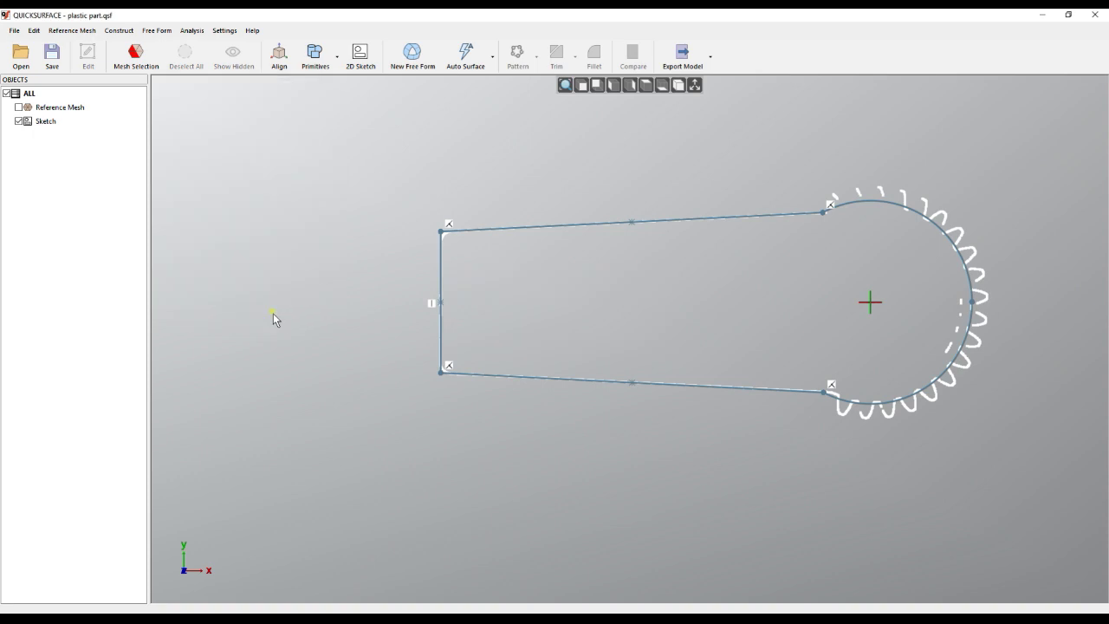
{"action": "left_click", "coordinate": [524, 341]}
{"action": "right_click", "coordinate": [36, 122]}
{"action": "left_click", "coordinate": [62, 155]}
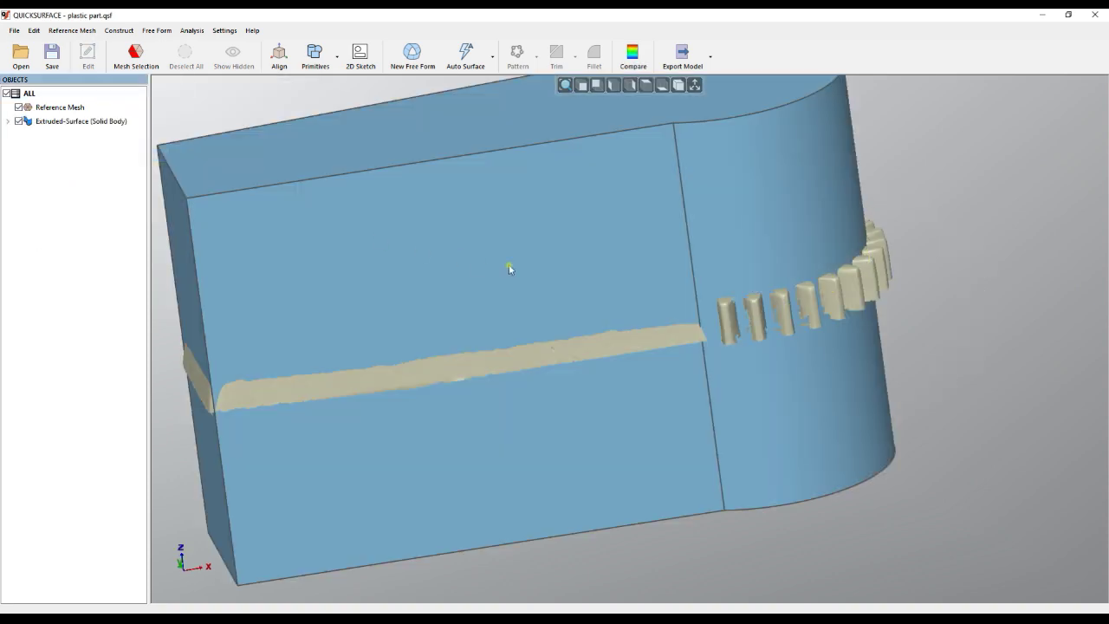
{"action": "scroll", "coordinate": [630, 323], "scroll_direction": "down", "scroll_amount": 3}
{"action": "mouse_move", "coordinate": [631, 230]}
{"action": "right_mouse_down"}
{"action": "mouse_move", "coordinate": [649, 379]}
{"action": "mouse_move", "coordinate": [649, 307]}
{"action": "mouse_move", "coordinate": [660, 293]}
{"action": "right_mouse_up"}
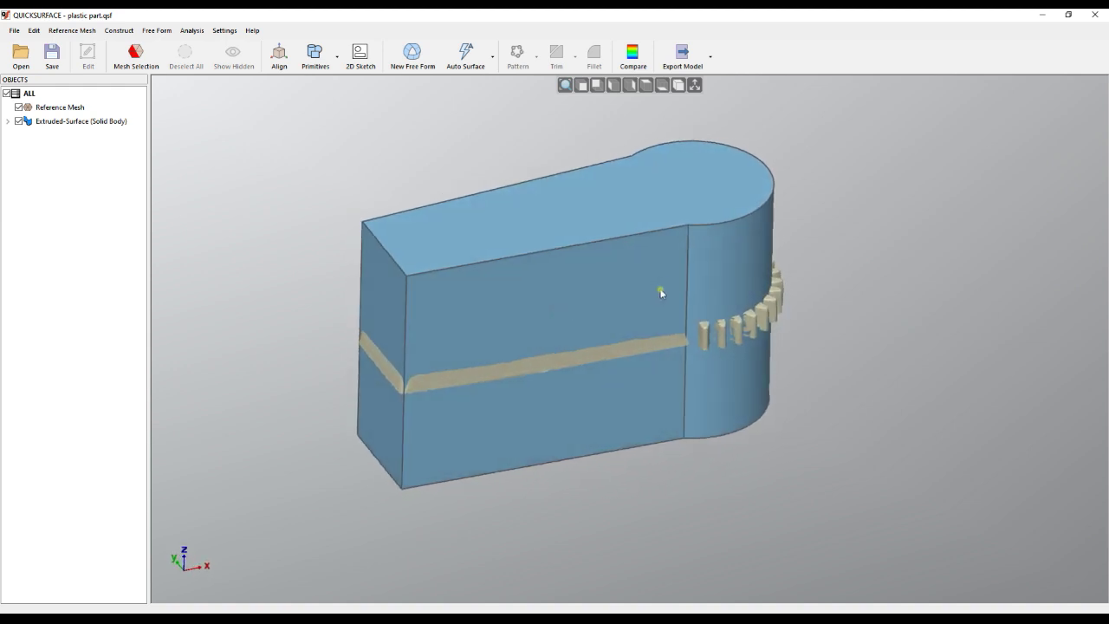
Reopen the extruded surface's sketch for editing
{"action": "left_click", "coordinate": [8, 121]}
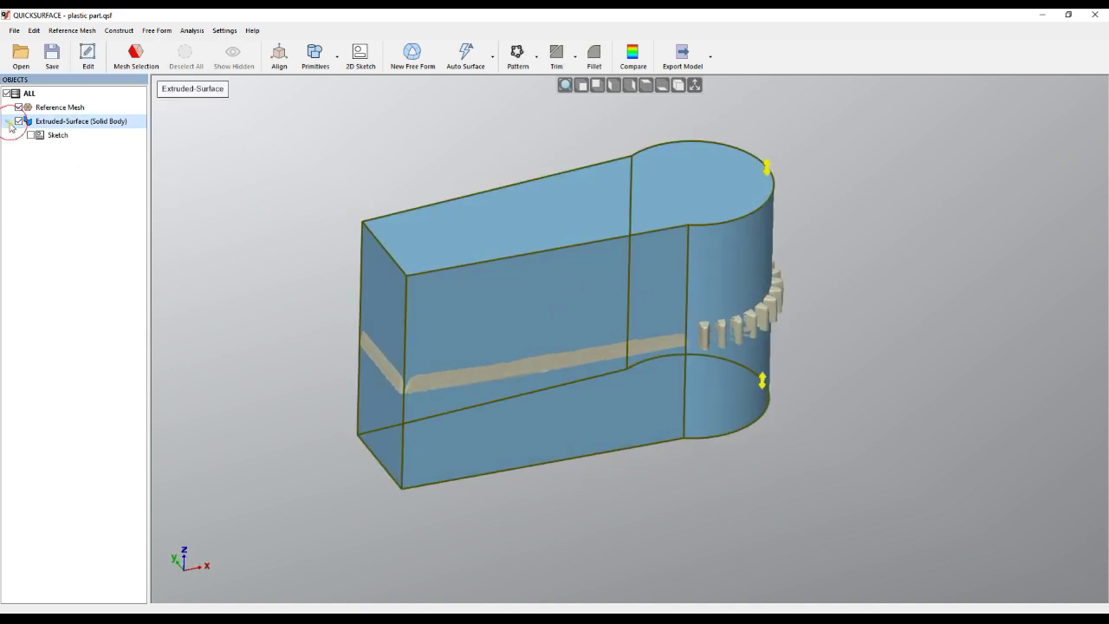
{"action": "double_click", "coordinate": [53, 135]}
{"action": "middle_click_drag", "start_coordinate": [666, 325], "coordinate": [762, 317]}
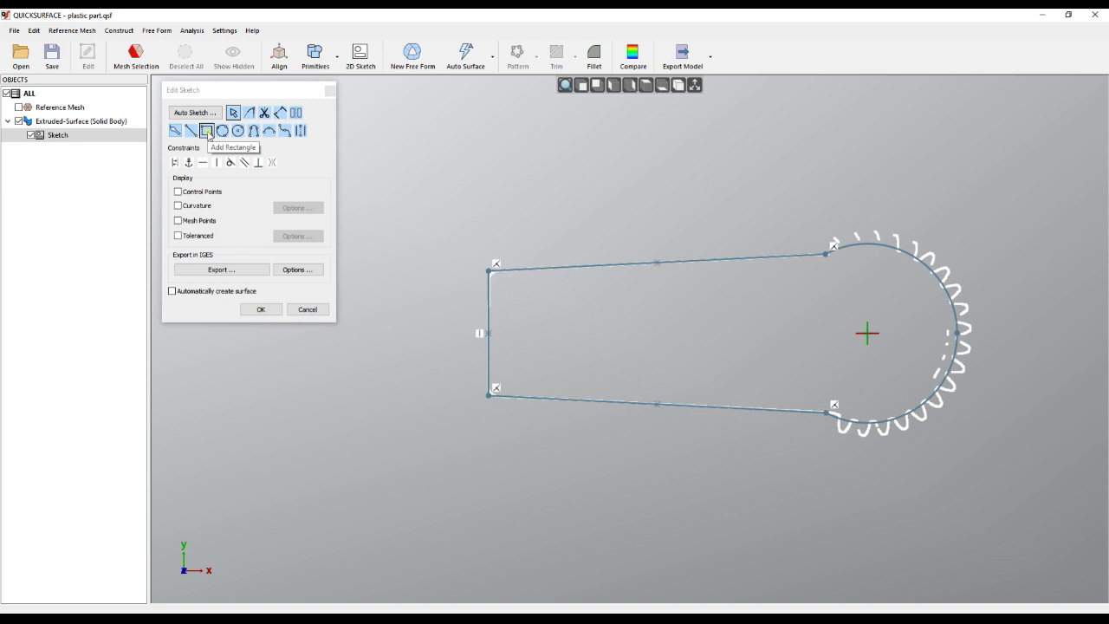
Draw a rectangle above the profile's upper edge, then undo it
{"action": "left_click", "coordinate": [207, 131]}
{"action": "left_click", "coordinate": [488, 144]}
{"action": "left_click_drag", "start_coordinate": [779, 249], "coordinate": [770, 230]}
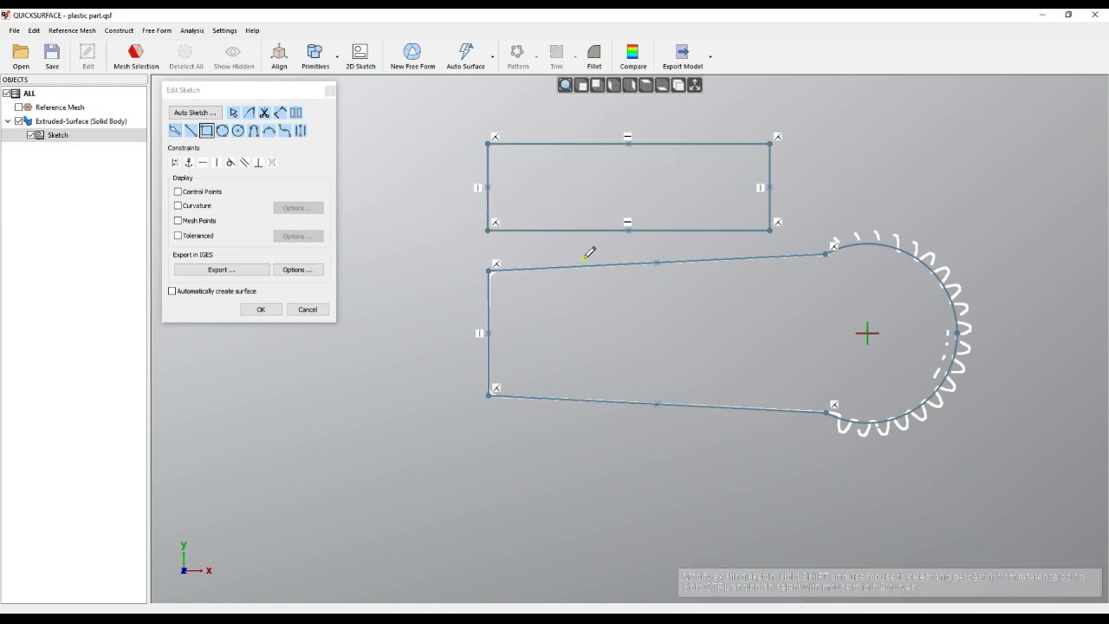
{"action": "middle_click_drag", "start_coordinate": [684, 325], "coordinate": [664, 326]}
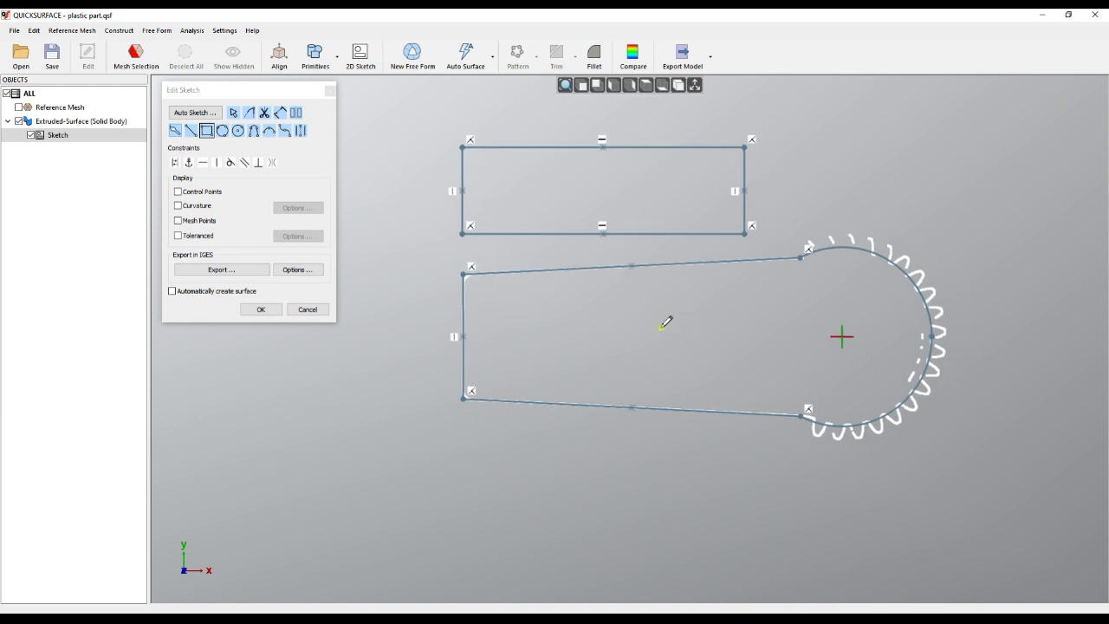
{"action": "key", "text": "ctrl+z"}
Delete the long lower edge line from the profile sketch
{"action": "mouse_move", "coordinate": [713, 336]}
{"action": "middle_mouse_down"}
{"action": "mouse_move", "coordinate": [689, 324]}
{"action": "mouse_move", "coordinate": [751, 272]}
{"action": "middle_mouse_up"}
{"action": "middle_click_drag", "start_coordinate": [654, 312], "coordinate": [721, 288]}
{"action": "scroll", "coordinate": [634, 363], "scroll_direction": "up", "scroll_amount": 4}
{"action": "key", "text": "Escape"}
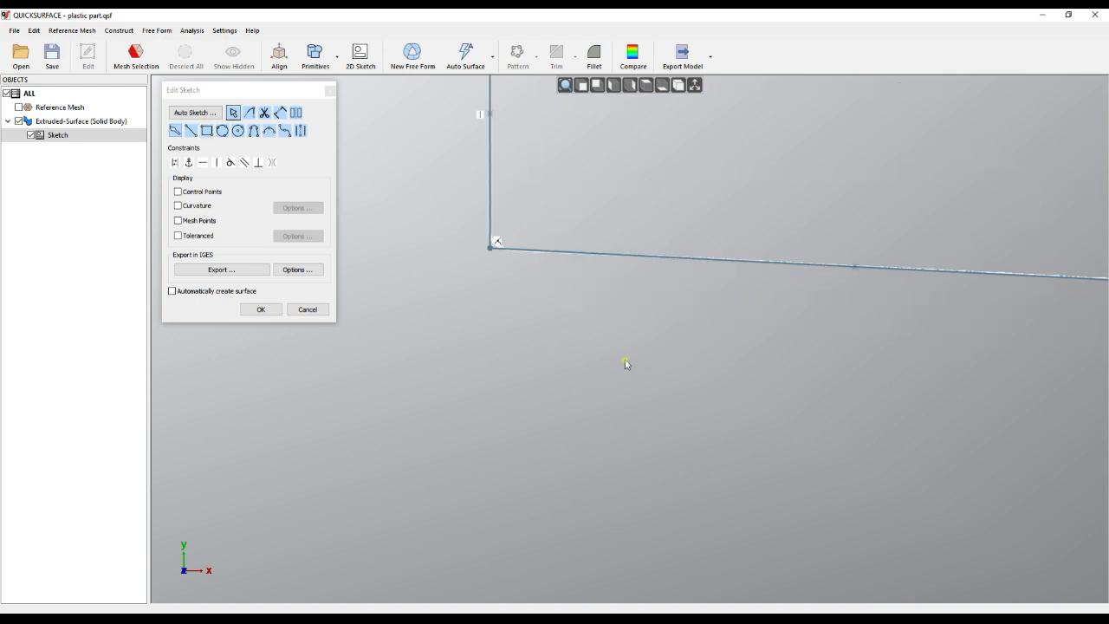
{"action": "left_click", "coordinate": [650, 261]}
{"action": "key", "text": "Delete"}
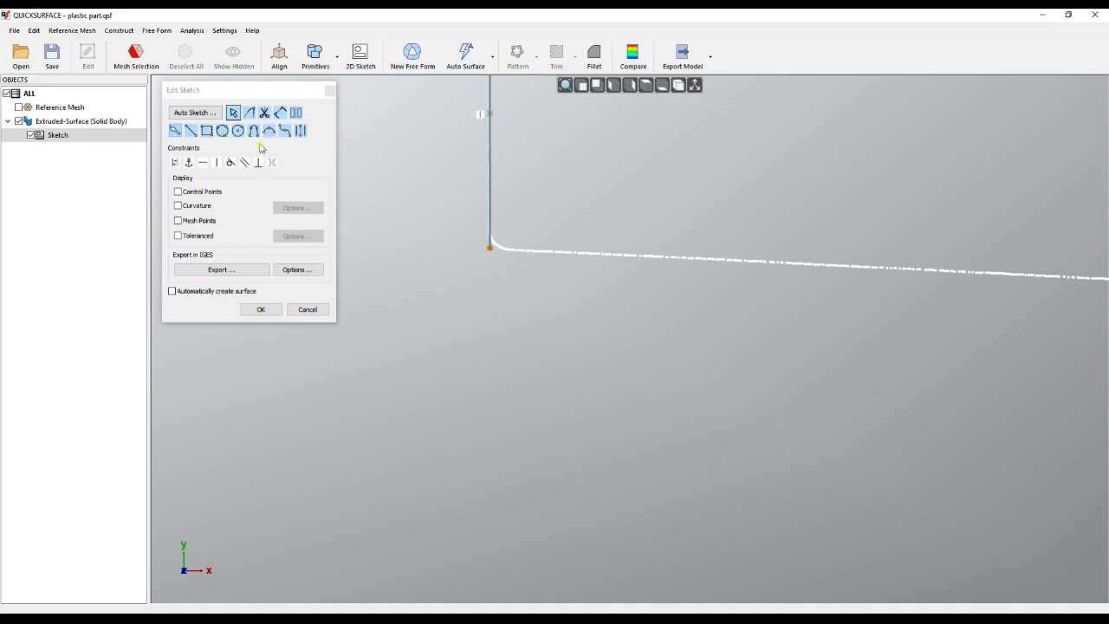
Draw a multi-point spline along the profile's open lower edge, from the lower corner toward the large arc
{"action": "left_click", "coordinate": [284, 130]}
{"action": "middle_click_drag", "start_coordinate": [695, 321], "coordinate": [660, 370]}
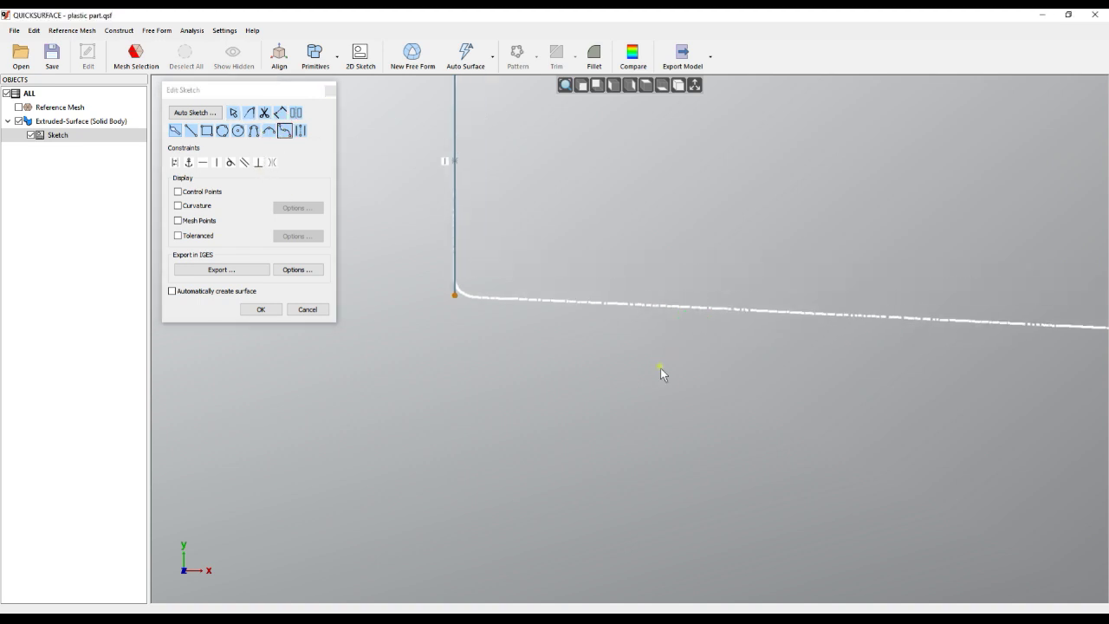
{"action": "left_click", "coordinate": [481, 299]}
{"action": "left_click", "coordinate": [827, 290]}
{"action": "middle_click_drag", "start_coordinate": [958, 347], "coordinate": [675, 358]}
{"action": "left_click", "coordinate": [819, 335]}
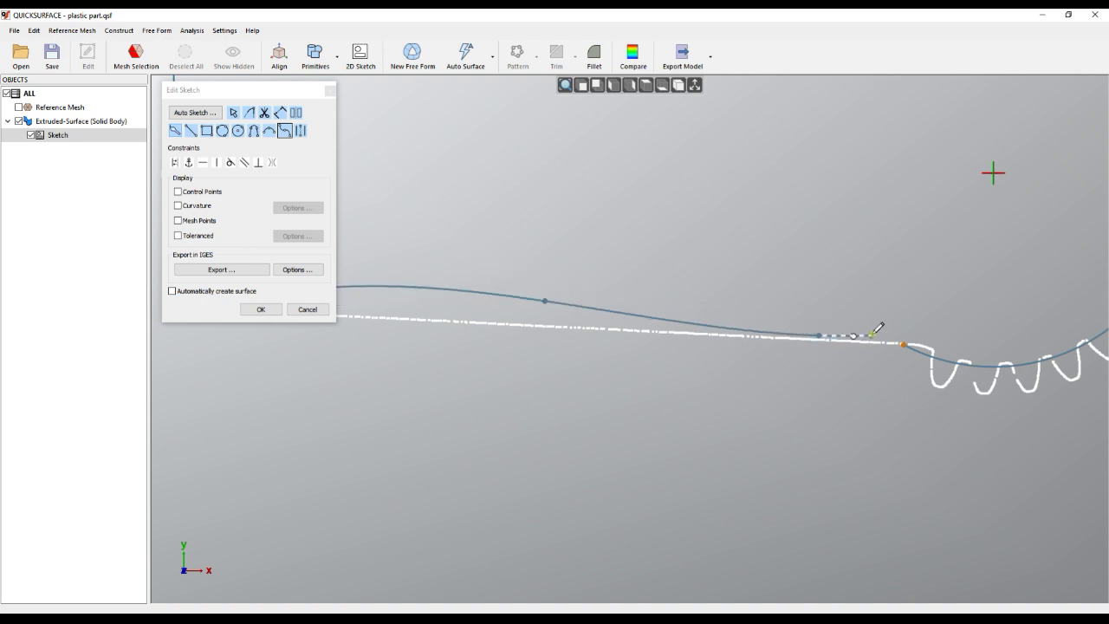
{"action": "double_click", "coordinate": [877, 326]}
{"action": "scroll", "coordinate": [877, 364], "scroll_direction": "up", "scroll_amount": 2}
{"action": "key", "text": "Escape"}
Join the spline's free end to the large arc's endpoint and make the two curves tangent
{"action": "left_click_drag", "start_coordinate": [844, 295], "coordinate": [831, 260]}
{"action": "left_click_drag", "start_coordinate": [891, 294], "coordinate": [943, 321]}
{"action": "left_click", "coordinate": [952, 318]}
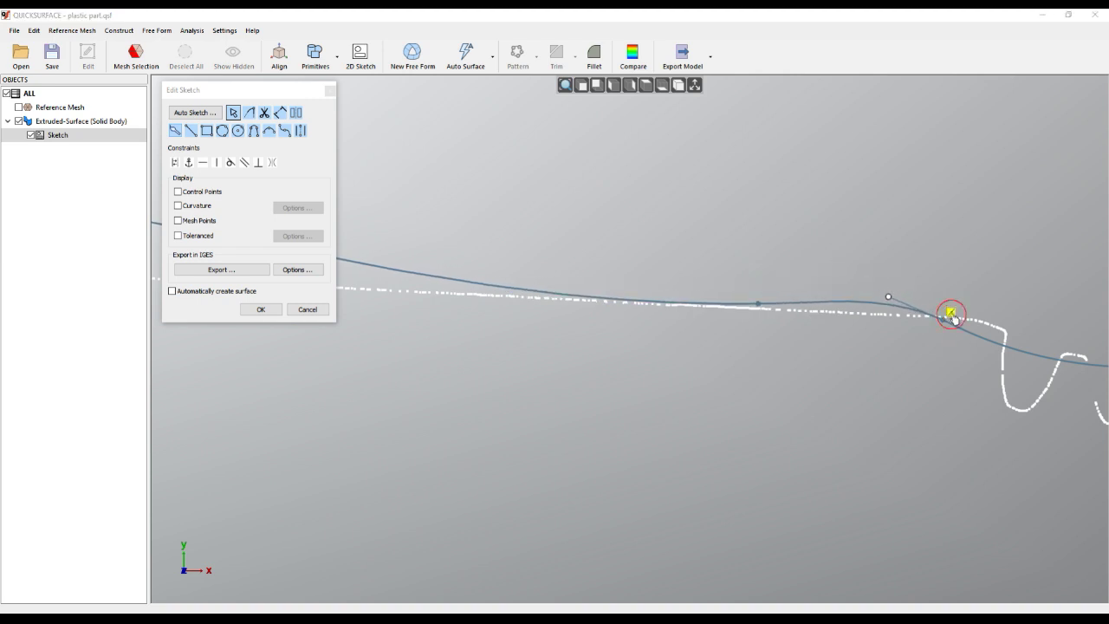
{"action": "left_click", "coordinate": [959, 302]}
Adjust the spline's tangent handle near the large arc and move the neighbouring spline point onto the section line
{"action": "mouse_move", "coordinate": [895, 297]}
{"action": "left_mouse_down"}
{"action": "mouse_move", "coordinate": [866, 298]}
{"action": "mouse_move", "coordinate": [887, 288]}
{"action": "left_mouse_up"}
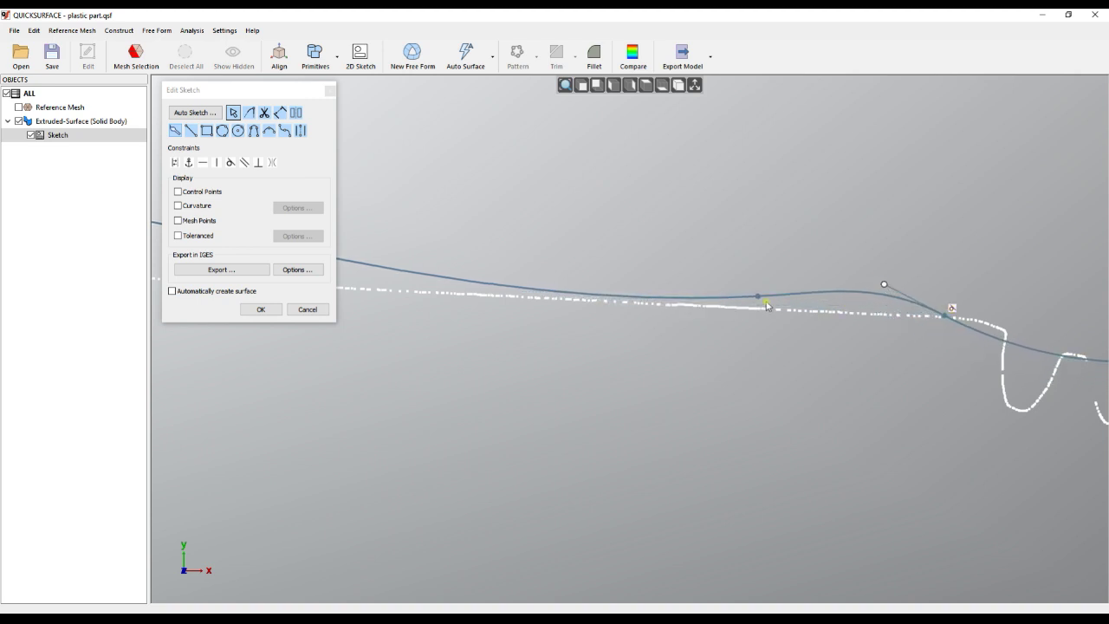
{"action": "left_click_drag", "start_coordinate": [759, 298], "coordinate": [722, 311]}
{"action": "middle_click_drag", "start_coordinate": [835, 374], "coordinate": [1000, 416]}
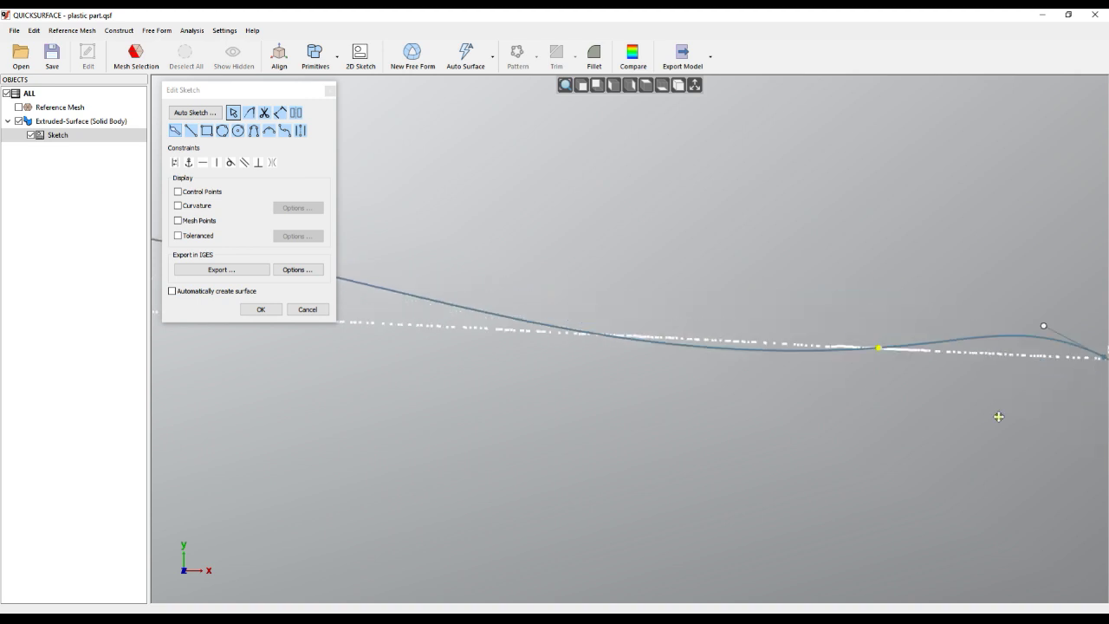
Join the spline's start to the vertical line with a corner arc of about 3.7 radius
{"action": "scroll", "coordinate": [893, 411], "scroll_direction": "down", "scroll_amount": 6}
{"action": "scroll", "coordinate": [606, 402], "scroll_direction": "up", "scroll_amount": 5}
{"action": "middle_click_drag", "start_coordinate": [655, 389], "coordinate": [753, 413]}
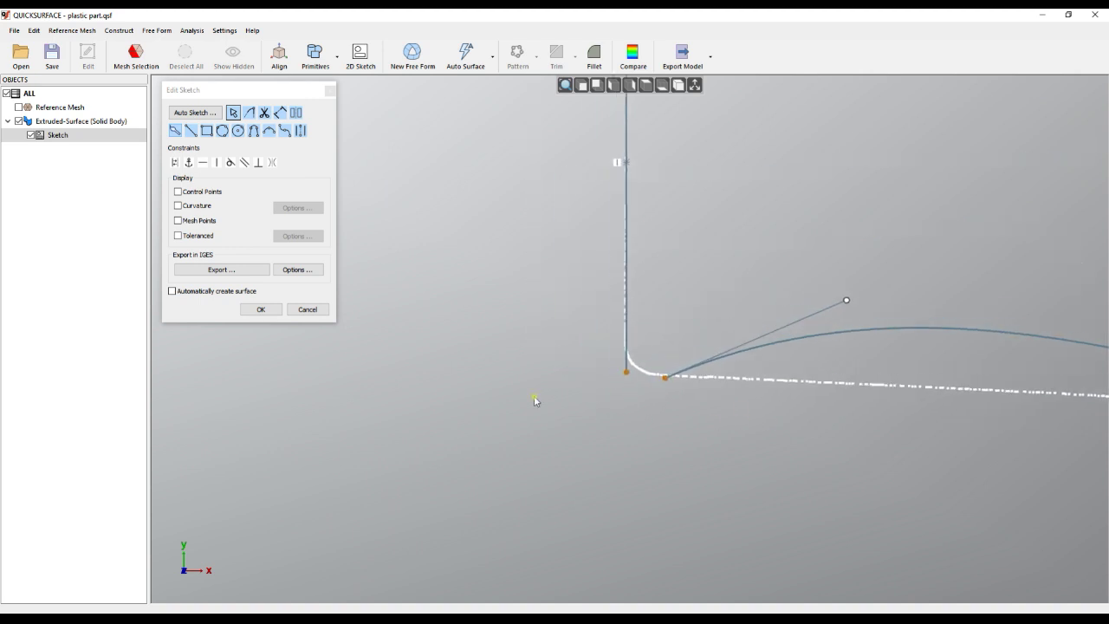
{"action": "left_click", "coordinate": [253, 131]}
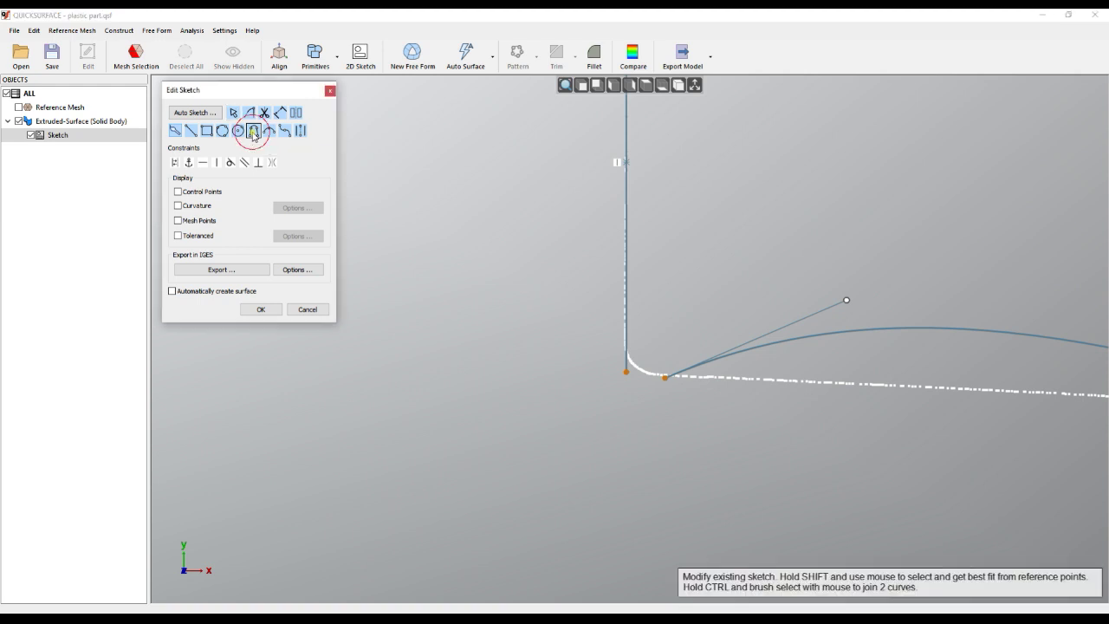
{"action": "left_click", "coordinate": [664, 376]}
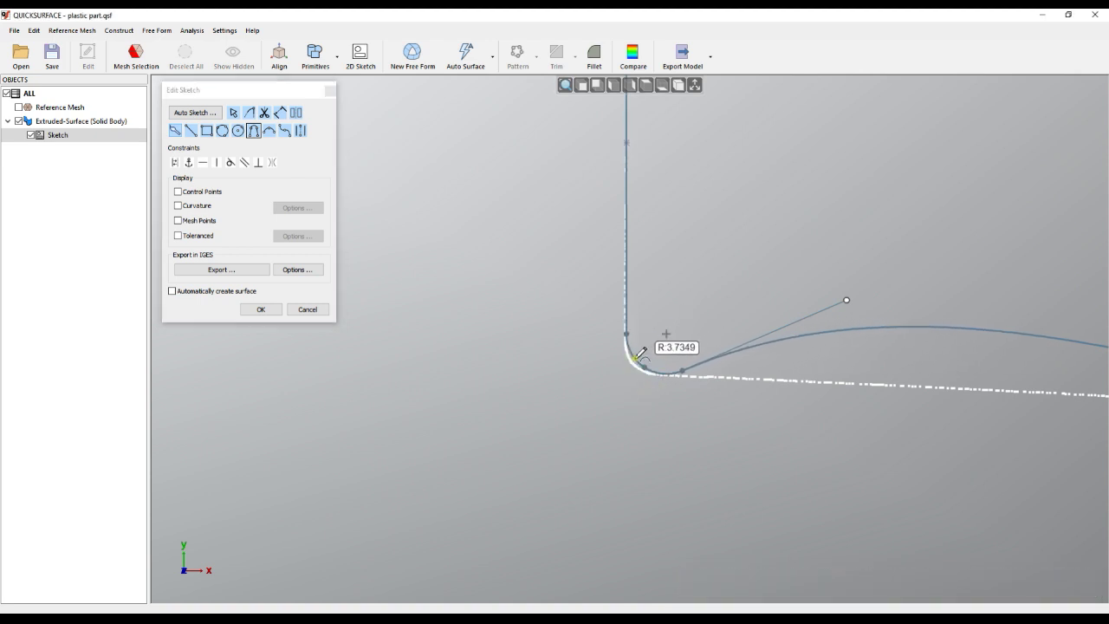
{"action": "left_click", "coordinate": [646, 351]}
{"action": "key", "text": "Escape"}
Flatten the spline's start tangent, reshape the corner arc against the scan section, and accept the sketch
{"action": "mouse_move", "coordinate": [654, 402]}
{"action": "middle_mouse_down"}
{"action": "mouse_move", "coordinate": [638, 405]}
{"action": "mouse_move", "coordinate": [637, 456]}
{"action": "middle_mouse_up"}
{"action": "scroll", "coordinate": [626, 394], "scroll_direction": "up", "scroll_amount": 4}
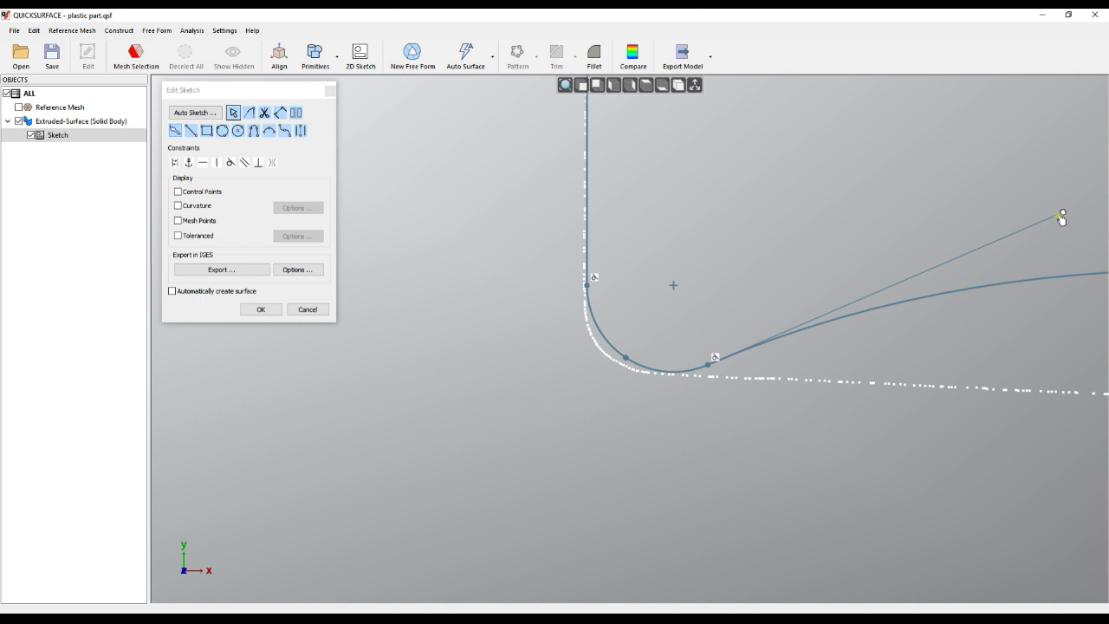
{"action": "left_click_drag", "start_coordinate": [1065, 215], "coordinate": [1046, 290]}
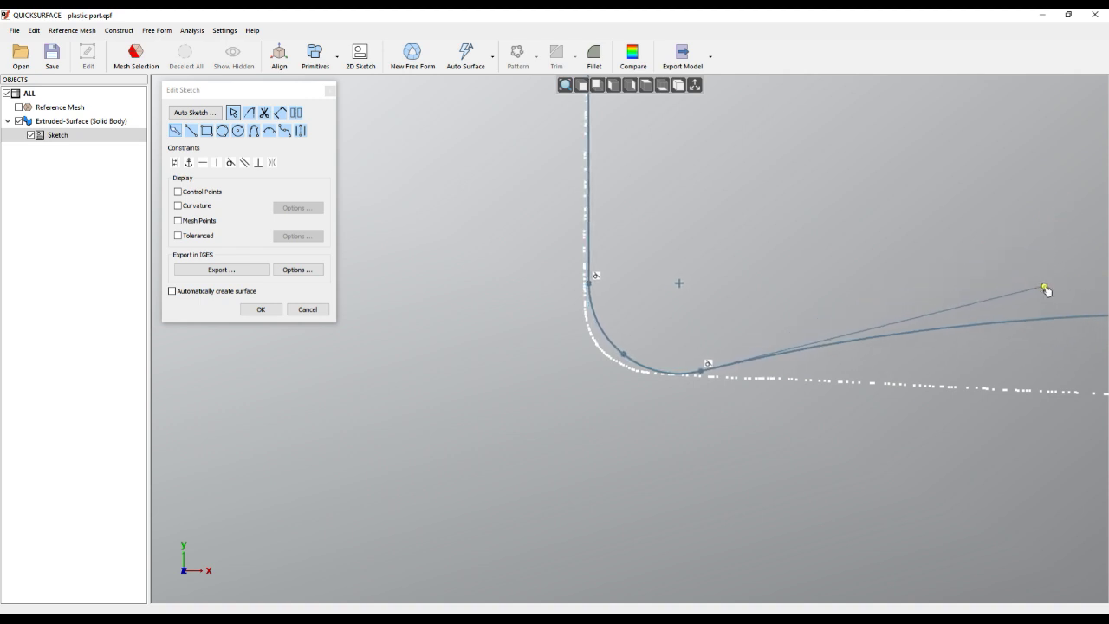
{"action": "left_click_drag", "start_coordinate": [653, 371], "coordinate": [623, 356]}
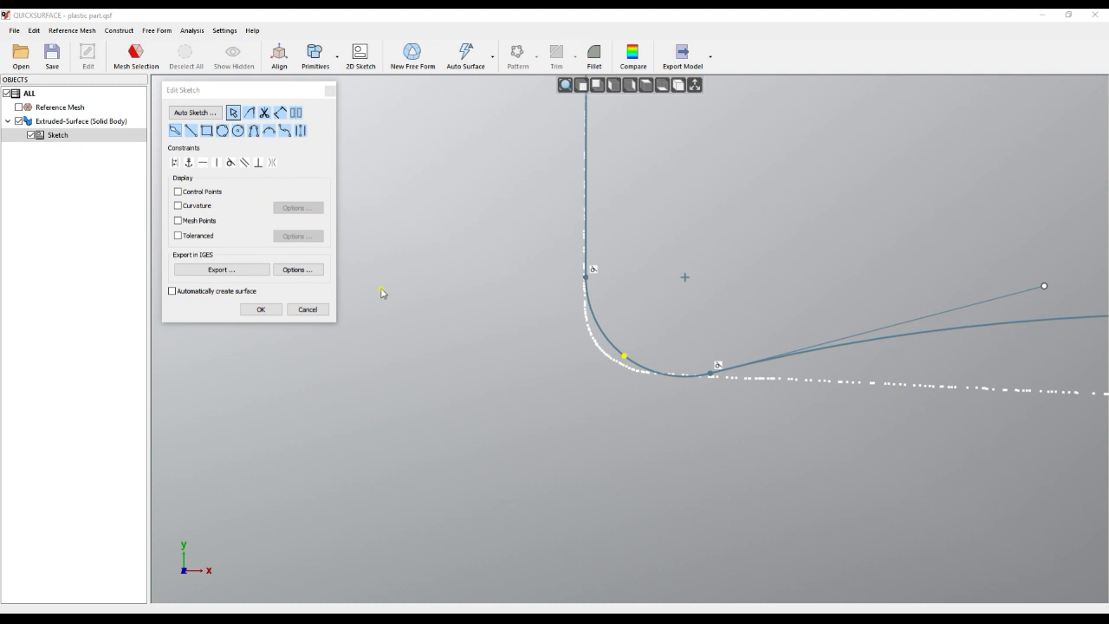
{"action": "left_click", "coordinate": [263, 310]}
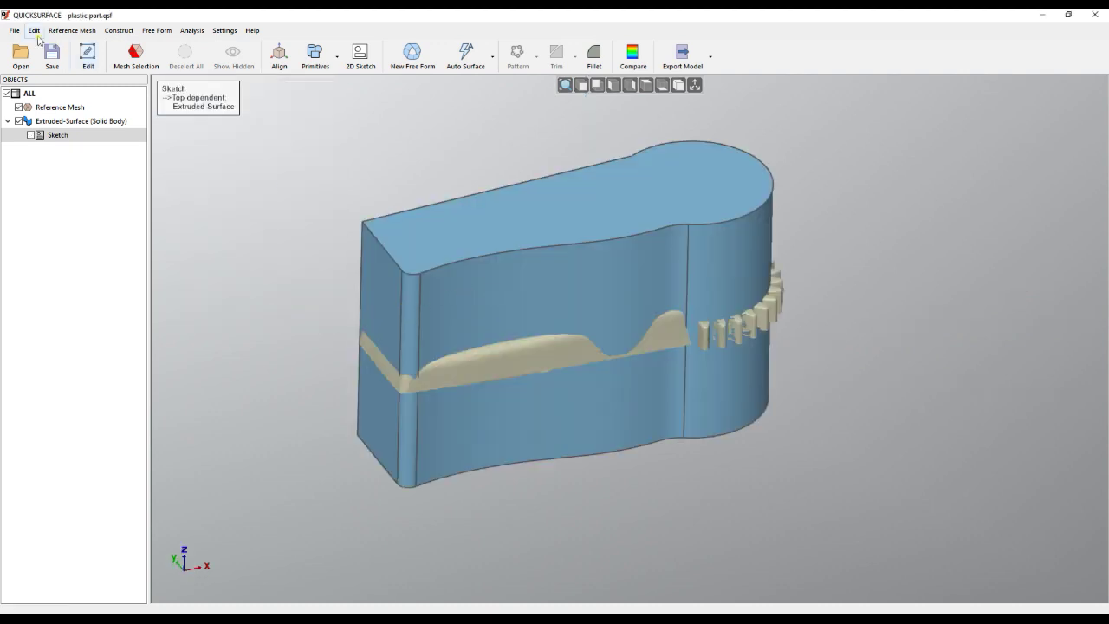
Open the recent project pulley.qsf
{"action": "left_click", "coordinate": [13, 32]}
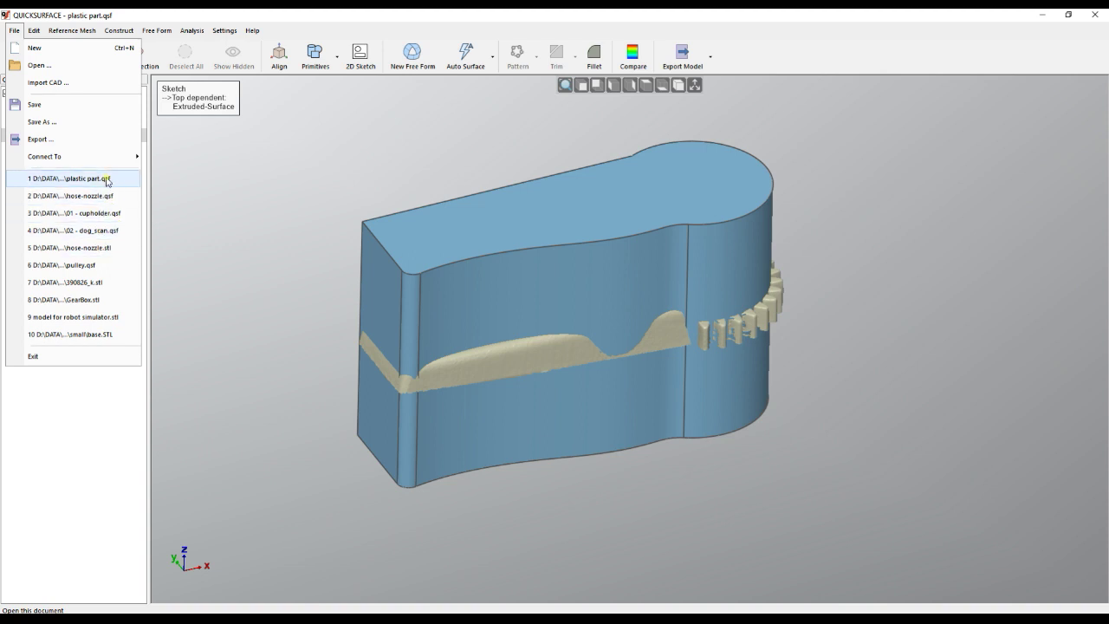
{"action": "left_click", "coordinate": [137, 266]}
{"action": "left_click", "coordinate": [558, 341]}
Open Sketch(4), the pulley's cross-section sketch, for editing
{"action": "right_click_drag", "start_coordinate": [500, 370], "coordinate": [490, 156]}
{"action": "scroll", "coordinate": [726, 323], "scroll_direction": "up", "scroll_amount": 3}
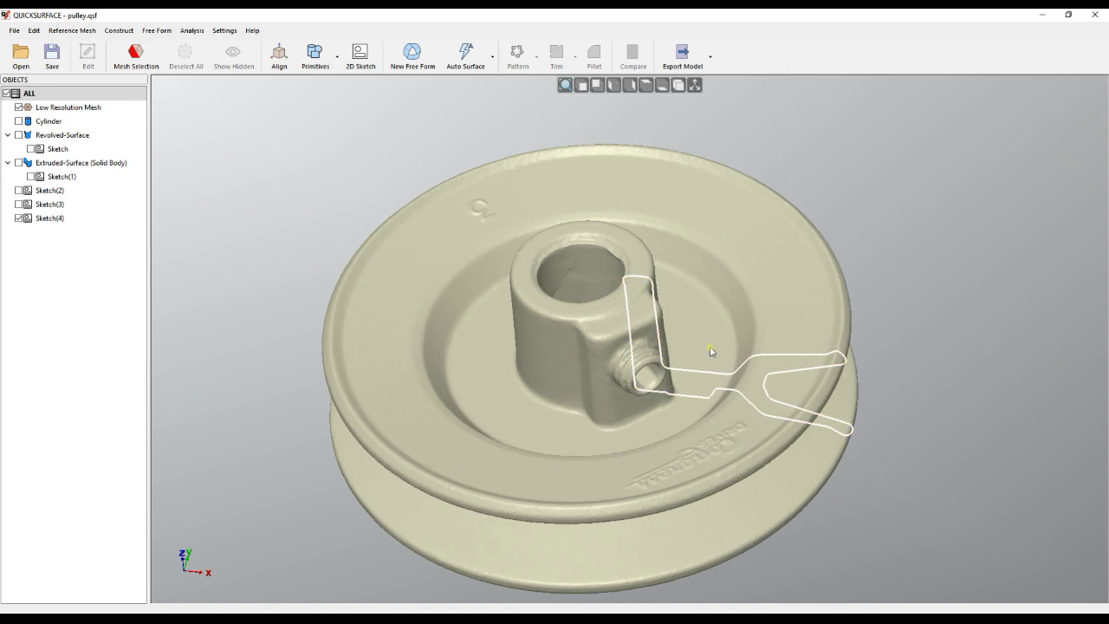
{"action": "double_click", "coordinate": [695, 374]}
{"action": "scroll", "coordinate": [642, 280], "scroll_direction": "up", "scroll_amount": 5}
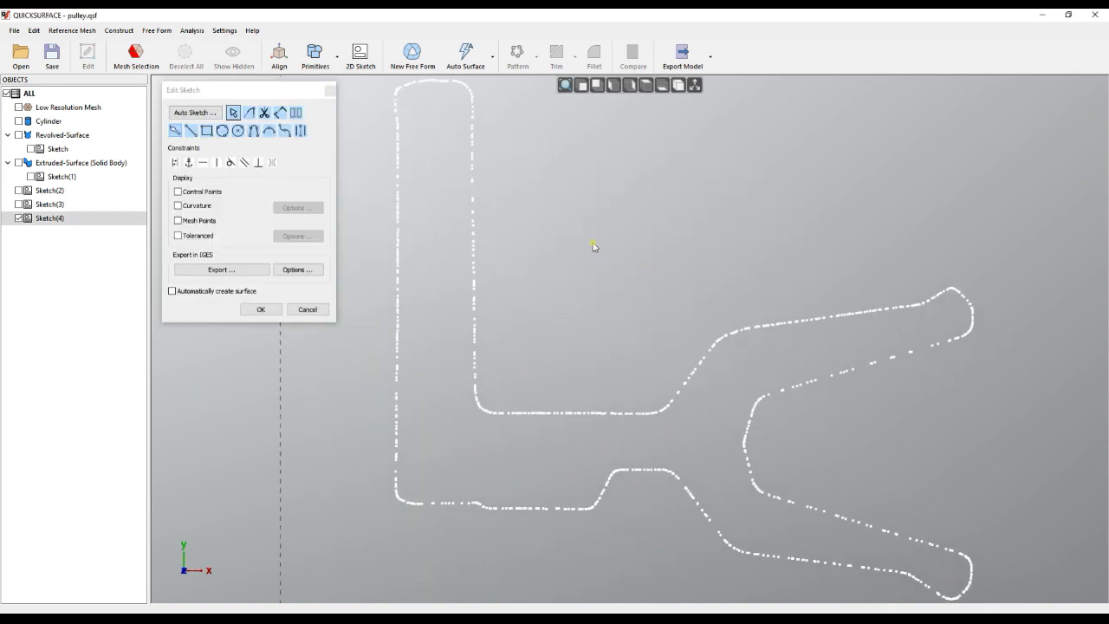
Start Auto Sketch on the pulley section and set the extraction to splines built with 100 points
{"action": "left_click", "coordinate": [194, 113]}
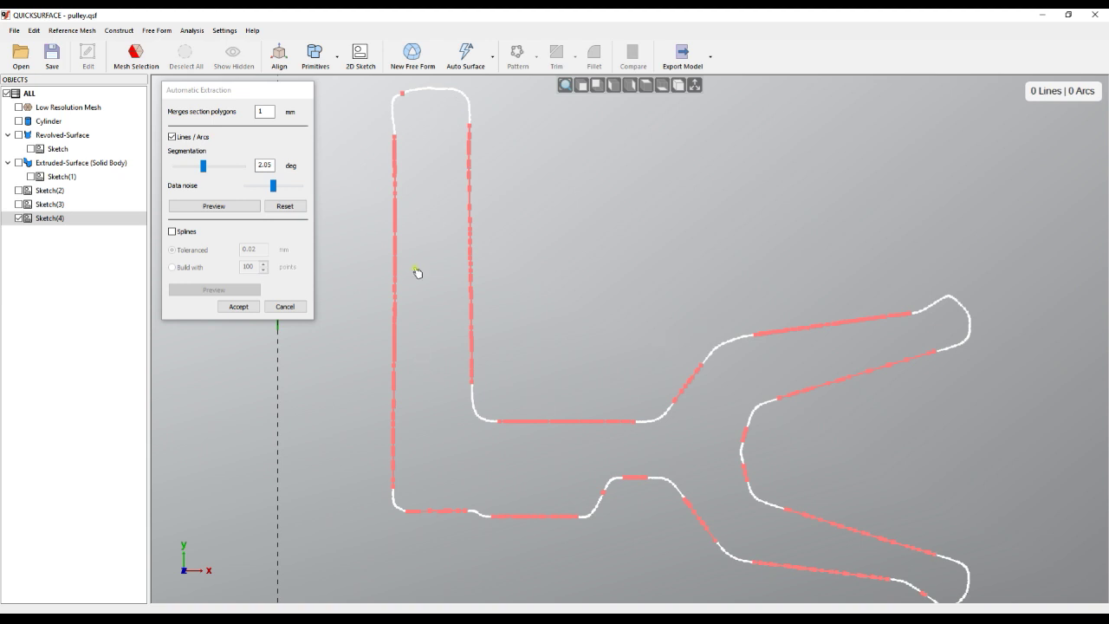
{"action": "left_click", "coordinate": [181, 235]}
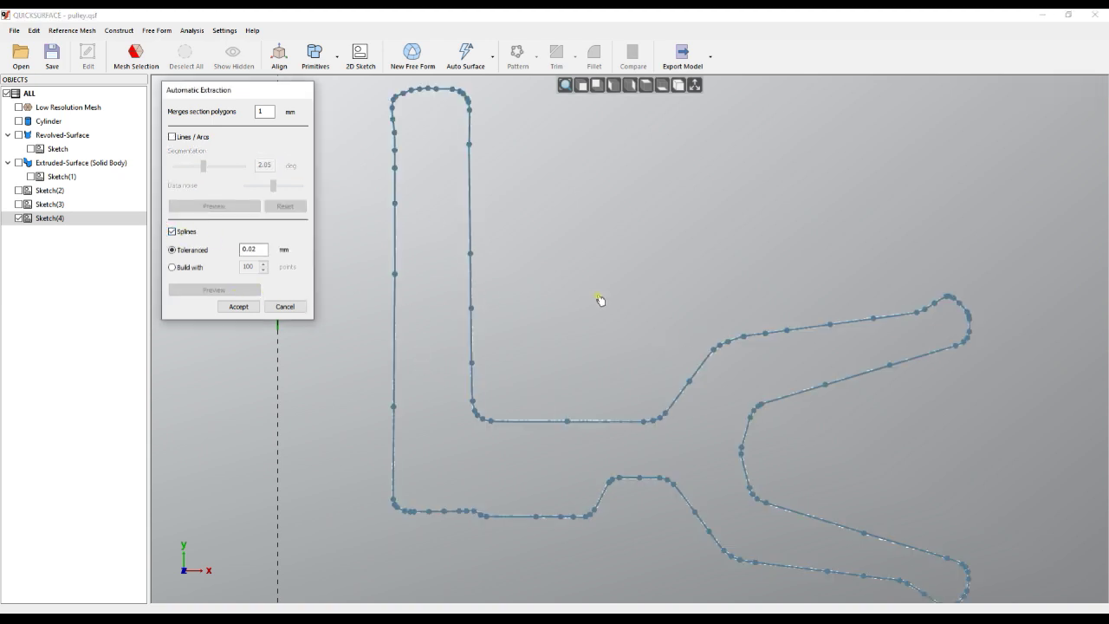
{"action": "left_click", "coordinate": [183, 267]}
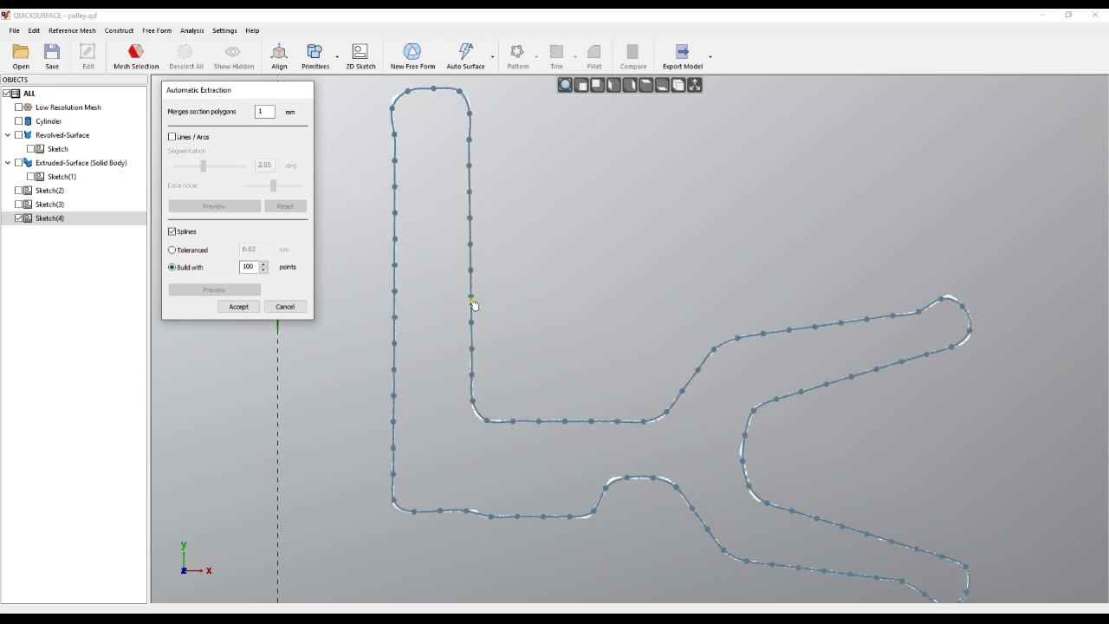